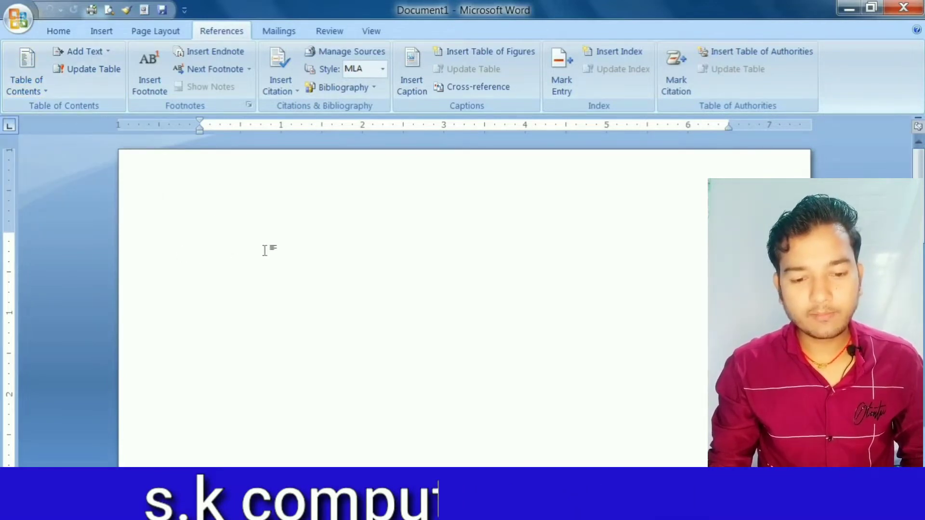
# - Insert a blank page at the cursor position in the empty document
pyautogui.click(95, 32)
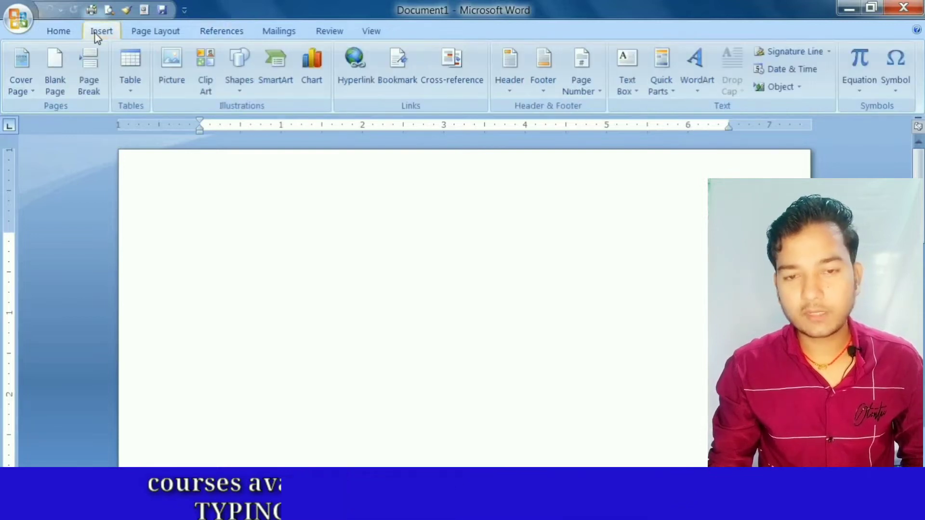
pyautogui.click(65, 88)
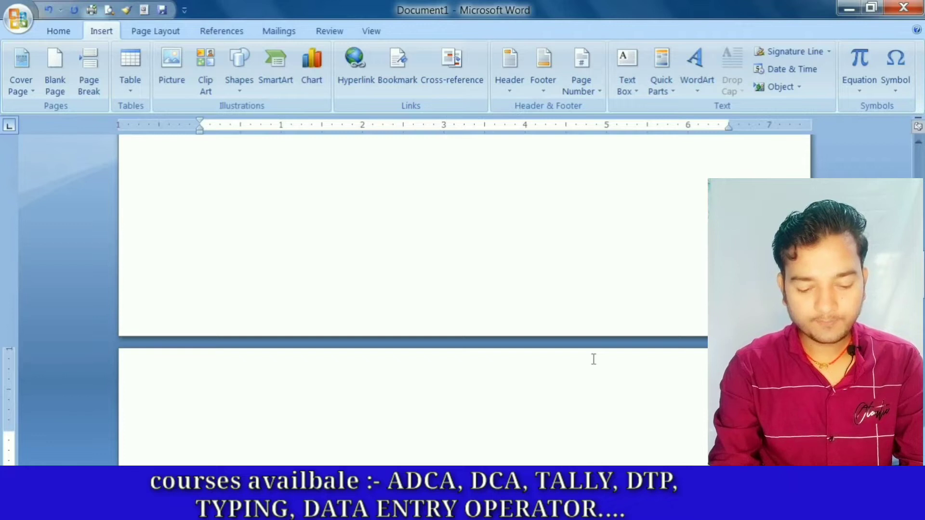
pyautogui.doubleClick(593, 360)
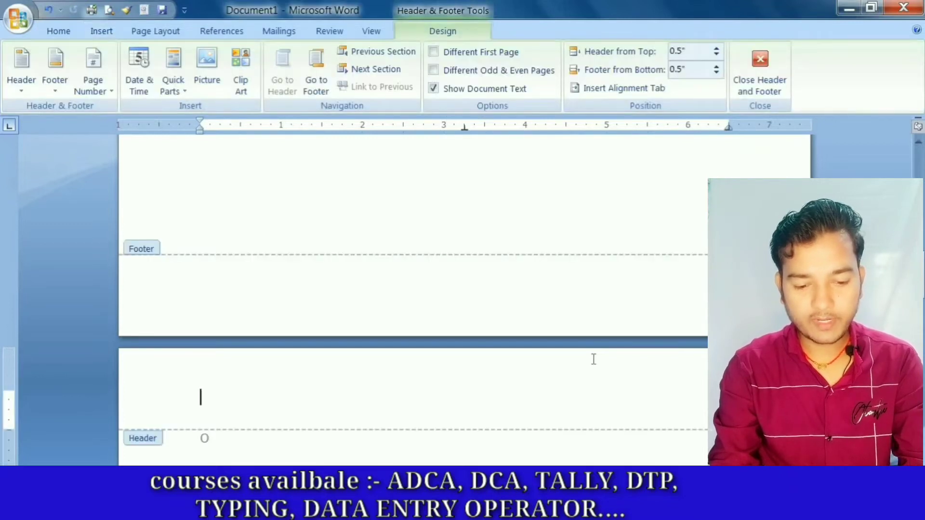
pyautogui.scroll(3, 518, 343)
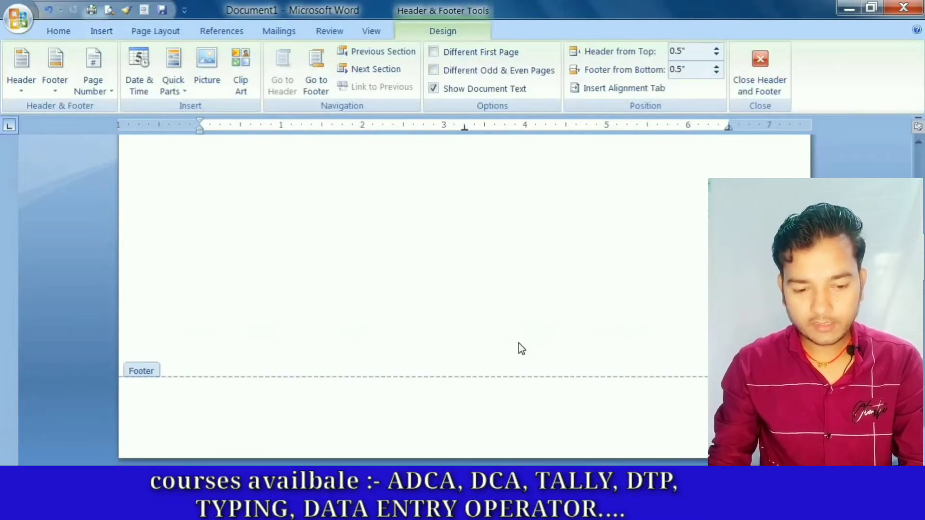
pyautogui.doubleClick(410, 290)
pyautogui.doubleClick(410, 290)
pyautogui.scroll(4, 410, 289)
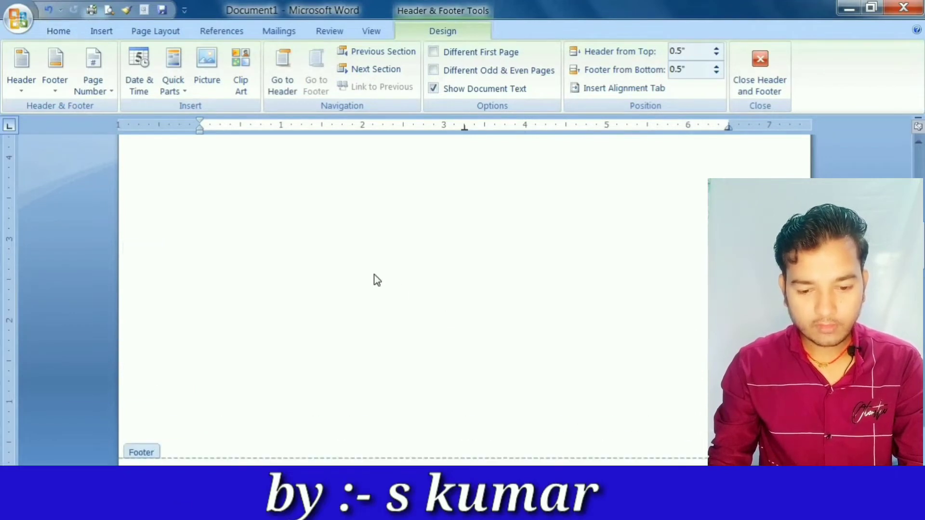
pyautogui.doubleClick(373, 276)
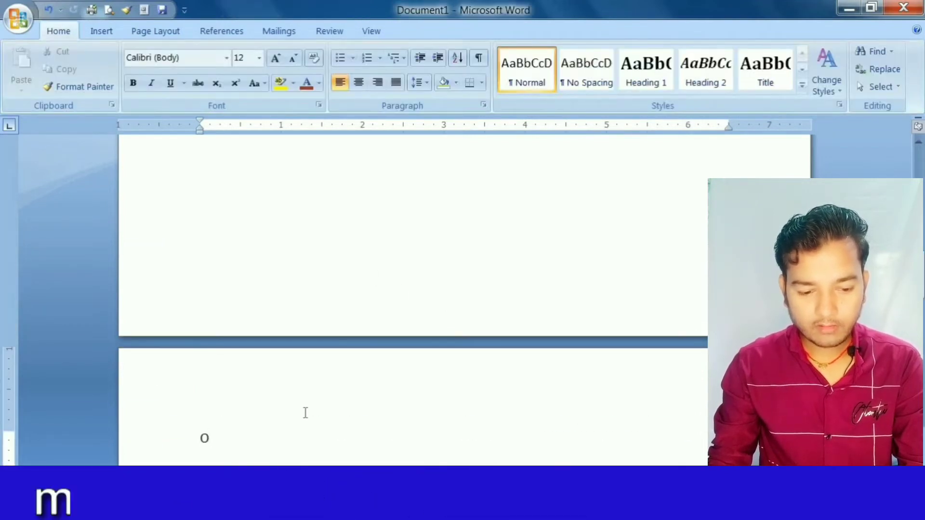
# - Delete the stray letter on the second page and enter the title NOTEPAD in its place
pyautogui.scroll(-2, 289, 433)
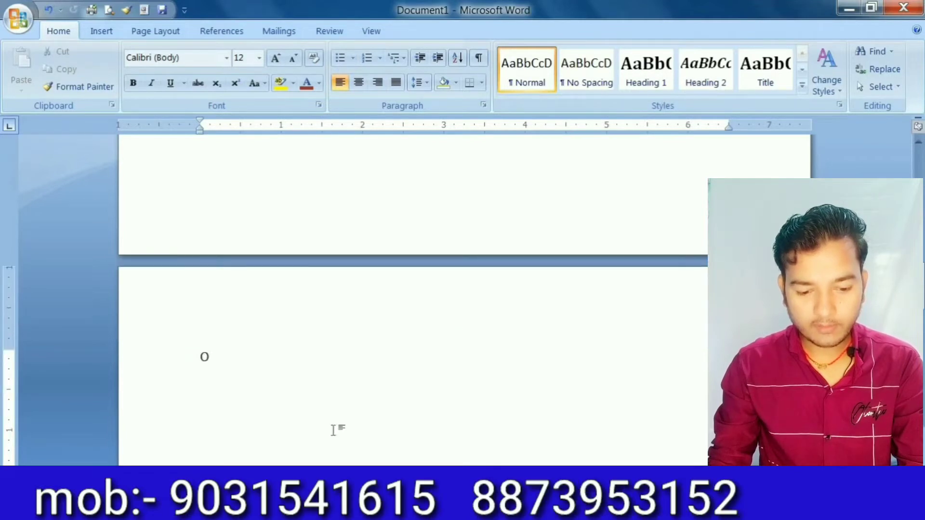
pyautogui.press('BackSpace')
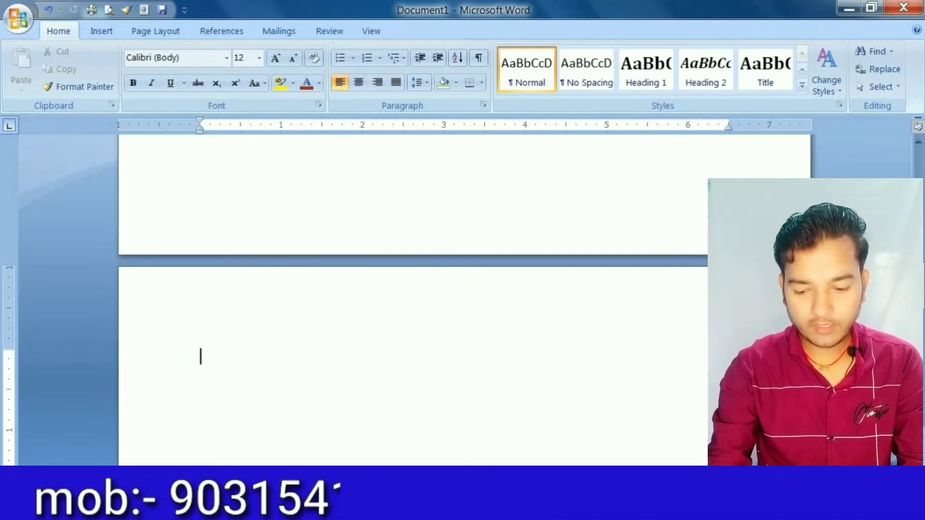
pyautogui.write('NOTEPAD')
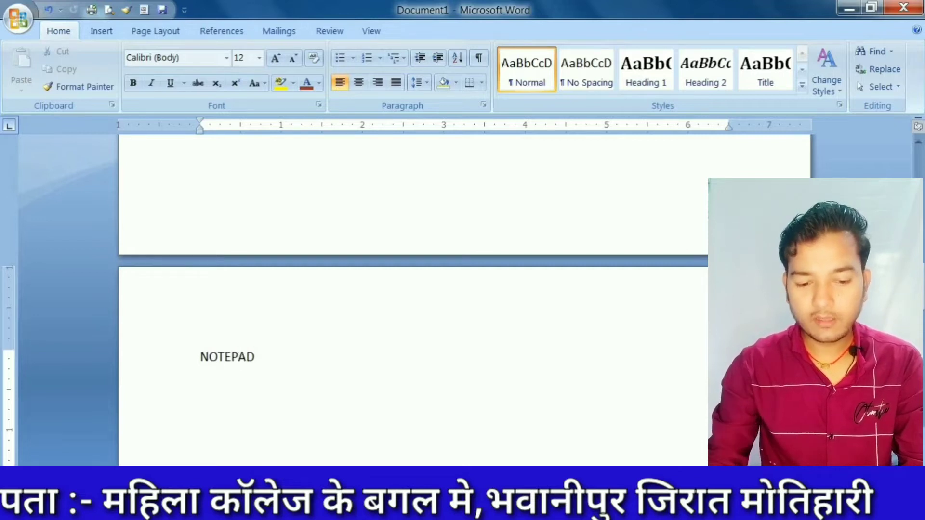
# - Add a new page after the NOTEPAD page and enter the title WORDPAD on it
pyautogui.click(113, 35)
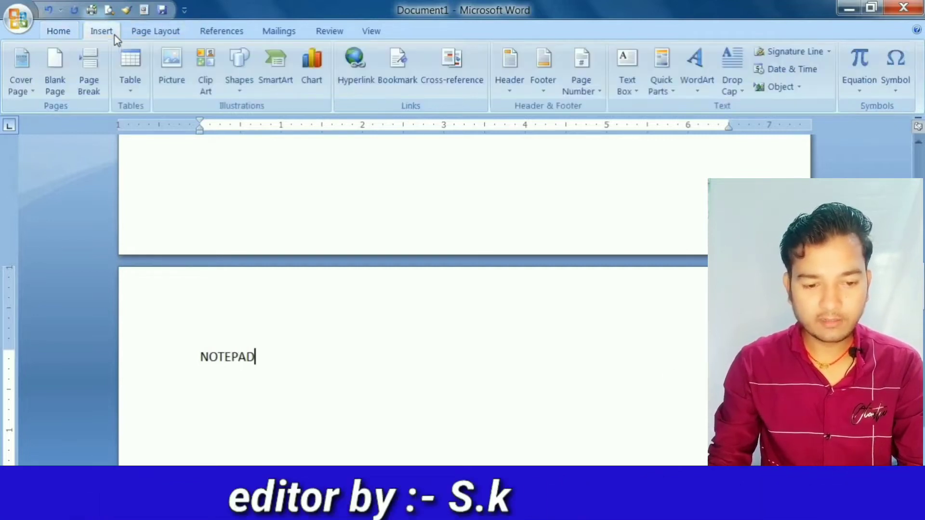
pyautogui.click(57, 70)
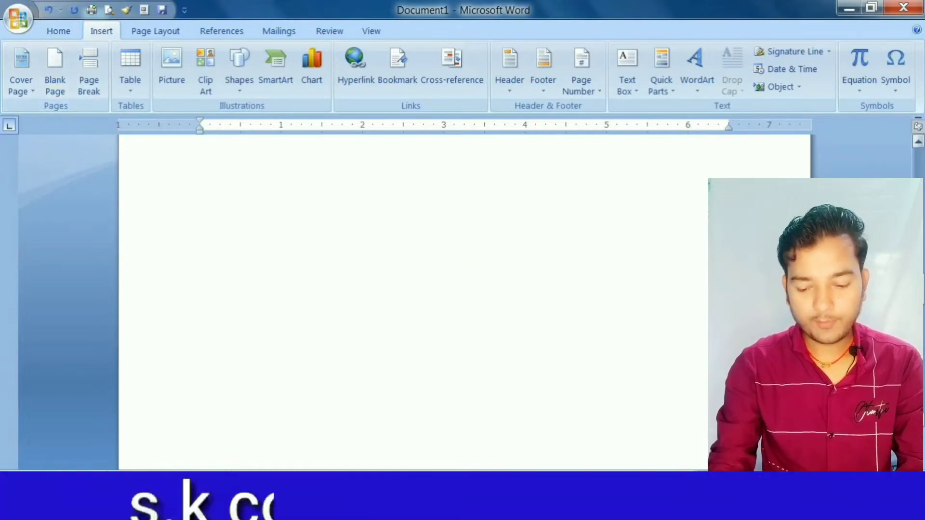
pyautogui.write('NOTEPAD')
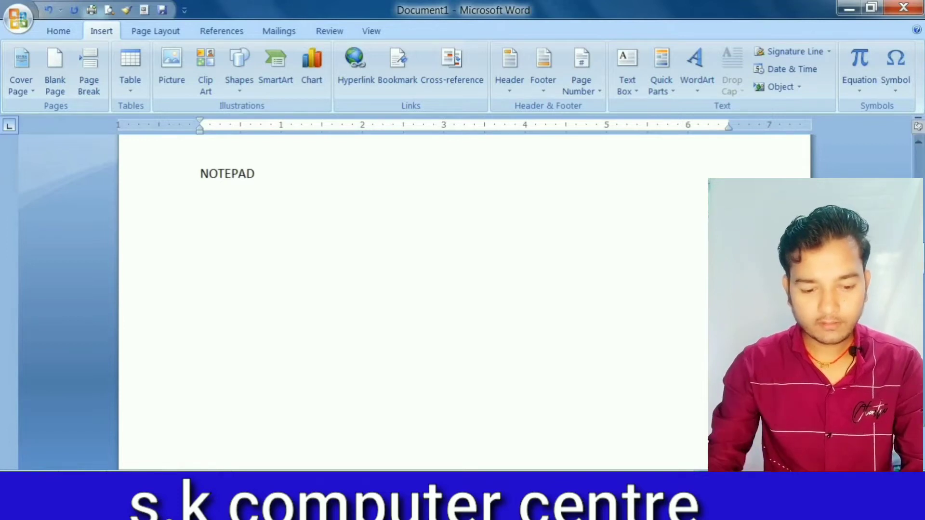
pyautogui.hotkey('ctrl', 'Return')
pyautogui.write('WO')
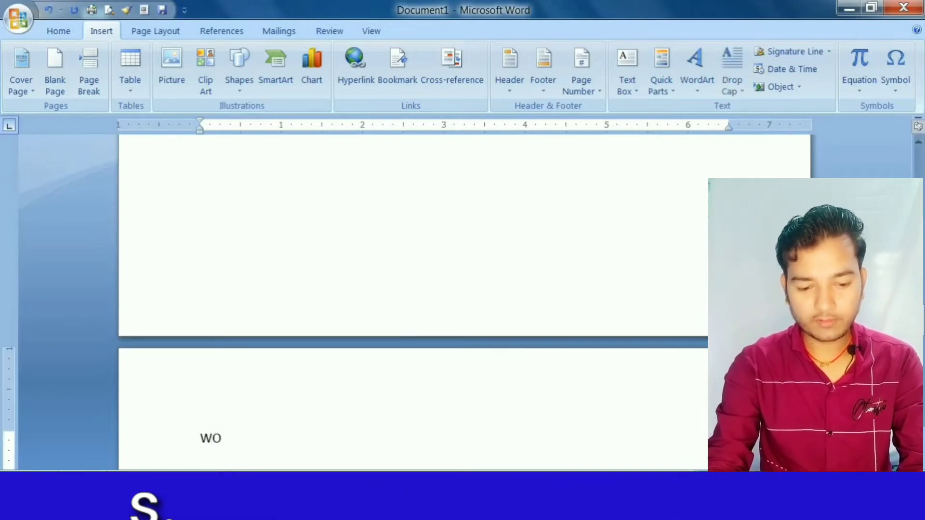
pyautogui.write('RD')
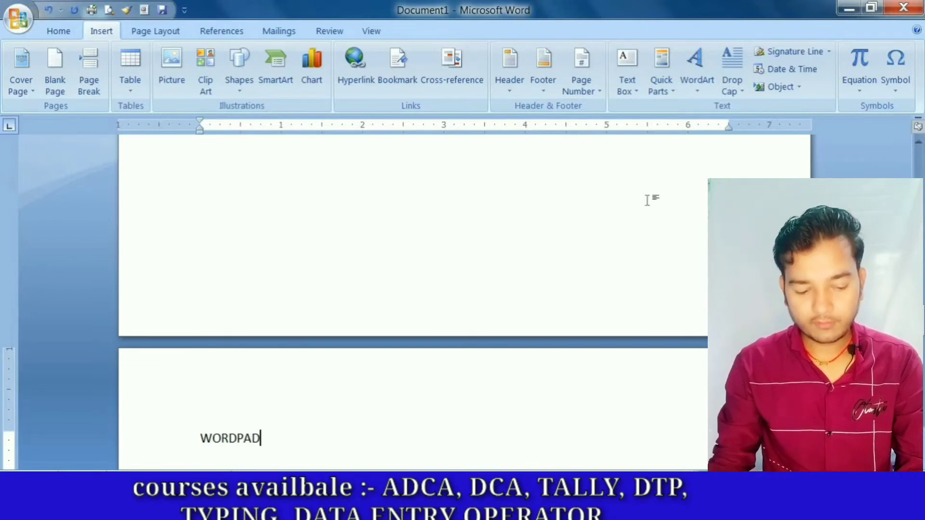
pyautogui.write('PAD')
# - Insert a blank page after the WORDPAD page and enter the title M.S. PAINT on it
pyautogui.click(50, 86)
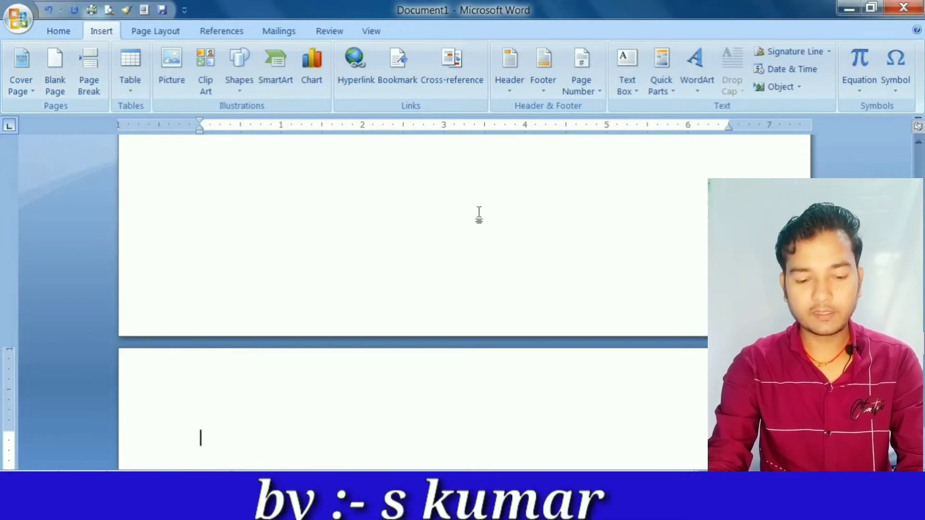
pyautogui.write('M.S')
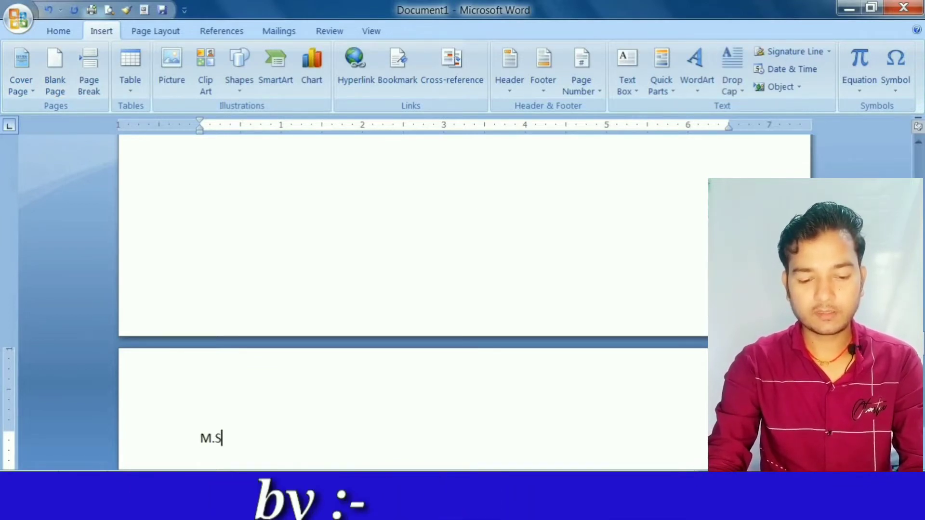
pyautogui.write('. PAINT')
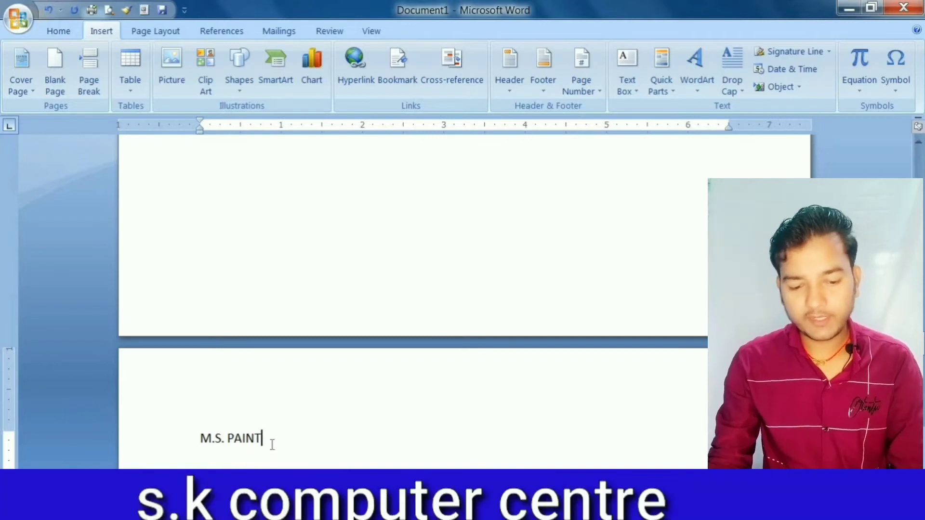
# - Apply the Heading 2 style to the M.S. PAINT title
pyautogui.moveTo(274, 437); pyautogui.dragTo(149, 443)
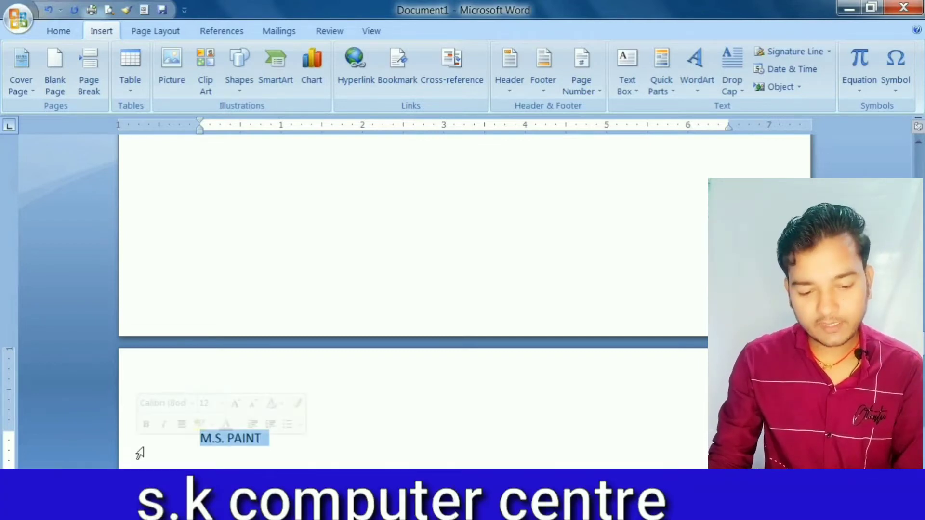
pyautogui.click(73, 30)
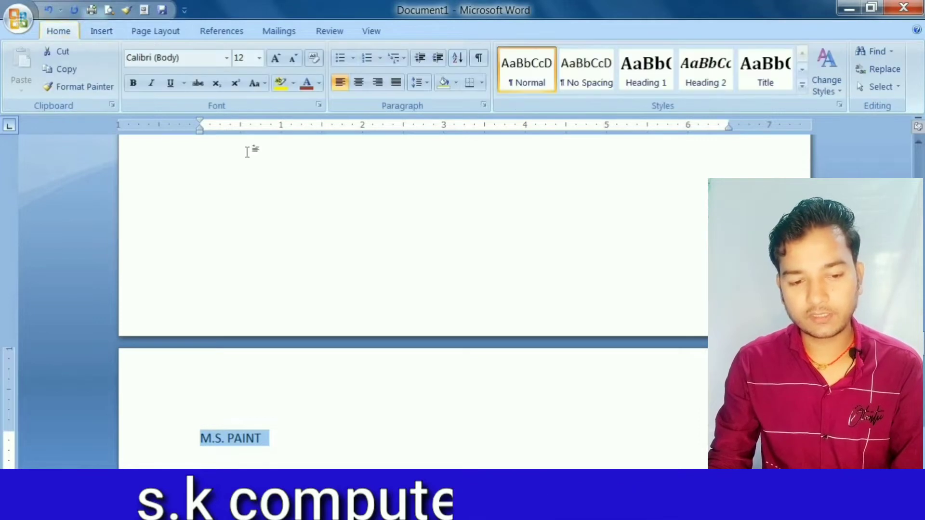
pyautogui.click(698, 83)
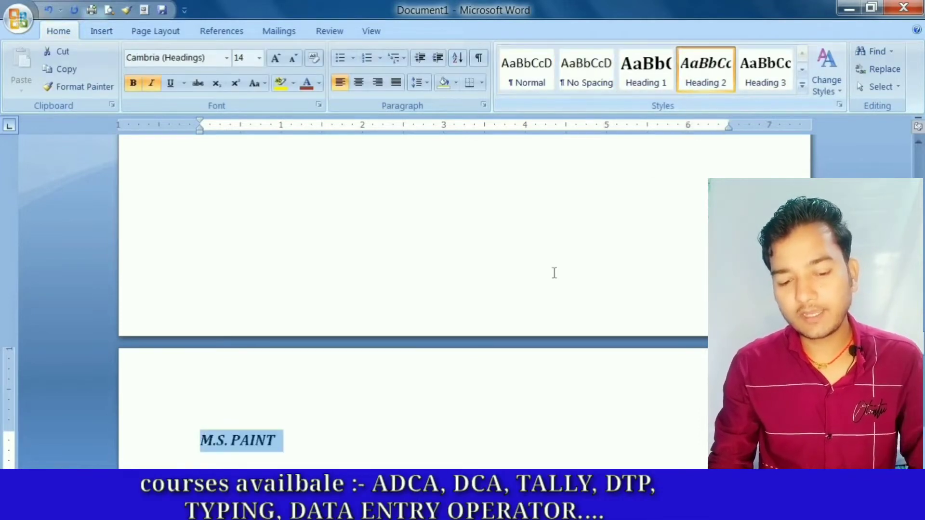
# - Apply the Heading 2 style to the WORDPAD title on the preceding page
pyautogui.doubleClick(548, 326)
pyautogui.scroll(4, 547, 327)
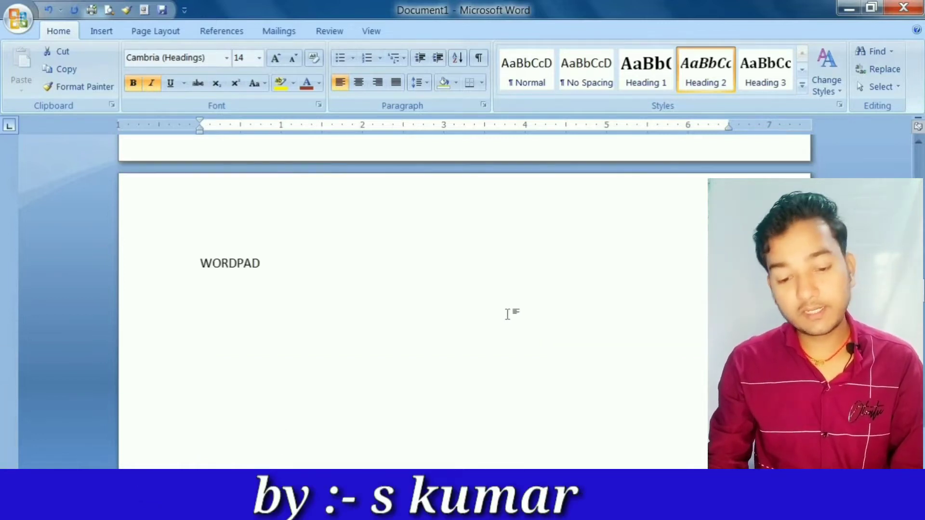
pyautogui.moveTo(269, 266); pyautogui.dragTo(181, 260)
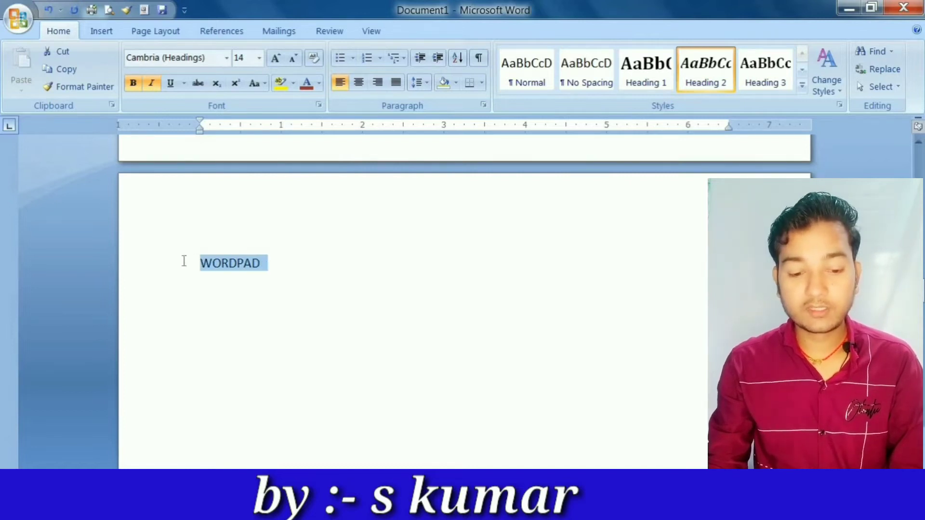
pyautogui.click(706, 70)
# - Apply the Heading 2 style to the NOTEPAD title on the second page
pyautogui.scroll(3, 513, 283)
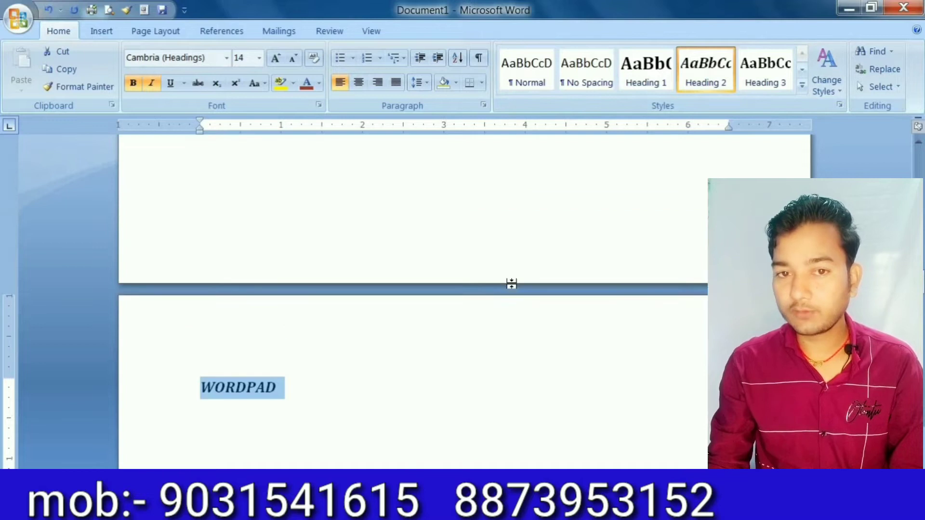
pyautogui.scroll(5, 511, 284)
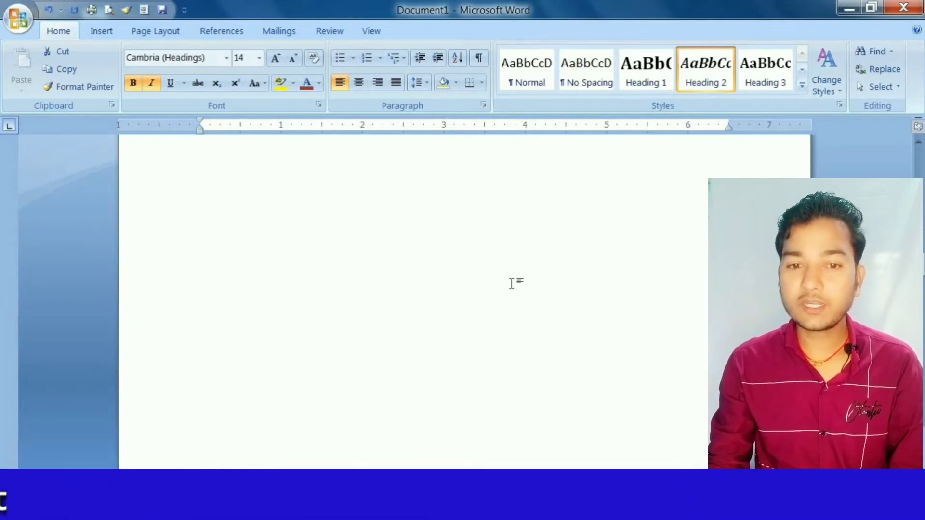
pyautogui.scroll(-8, 511, 283)
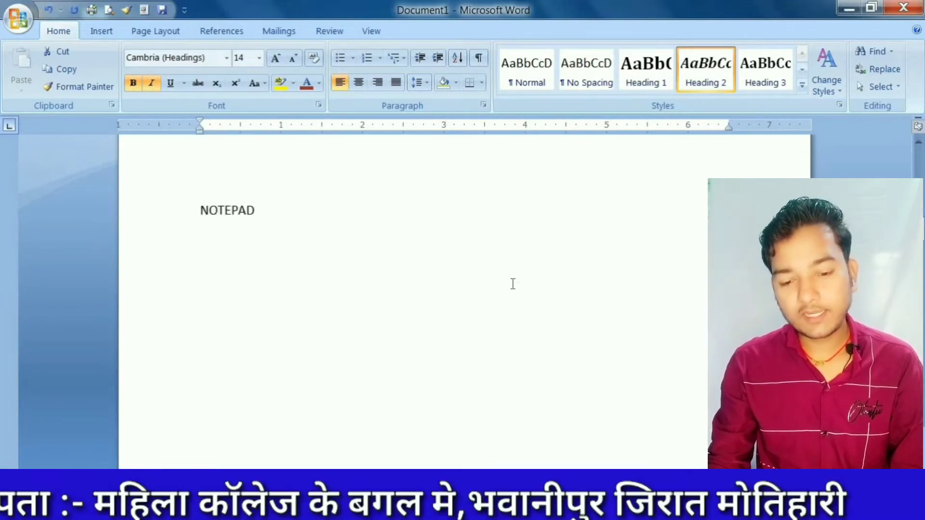
pyautogui.scroll(4, 513, 284)
pyautogui.moveTo(265, 372); pyautogui.dragTo(180, 377)
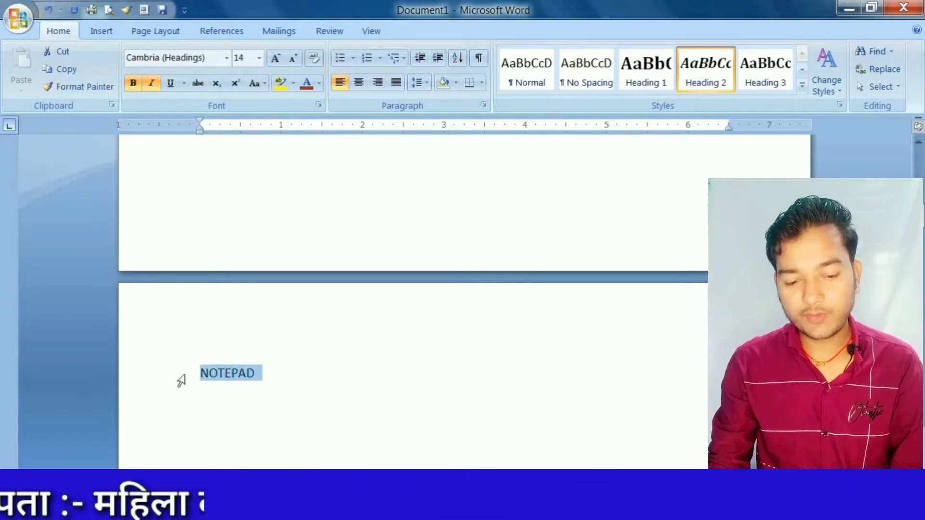
pyautogui.click(708, 81)
# - Insert a table of contents in the Automatic Table 1 format at the start of the blank first page
pyautogui.scroll(4, 512, 328)
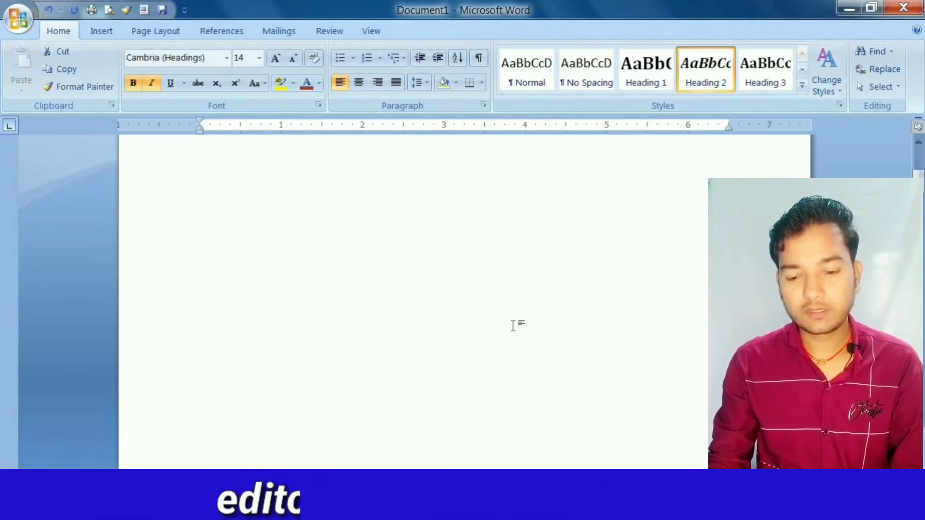
pyautogui.scroll(1, 513, 325)
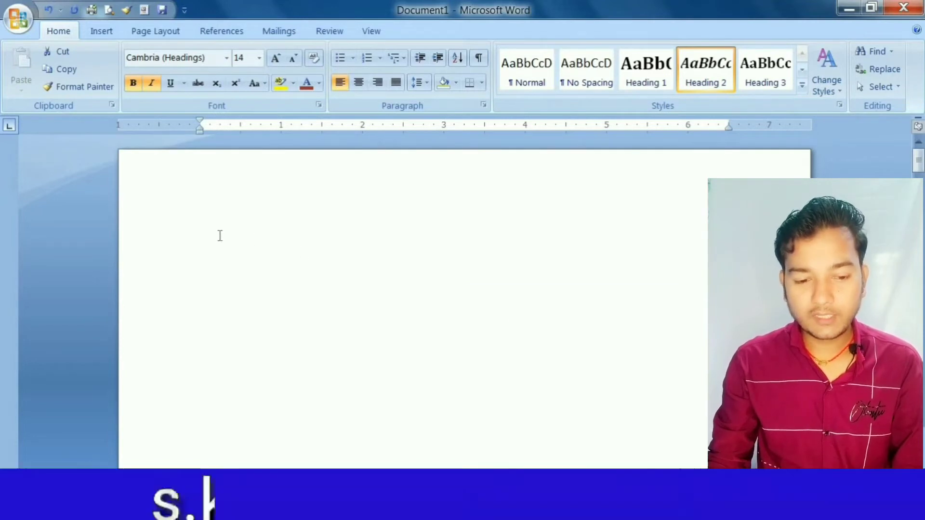
pyautogui.click(220, 235)
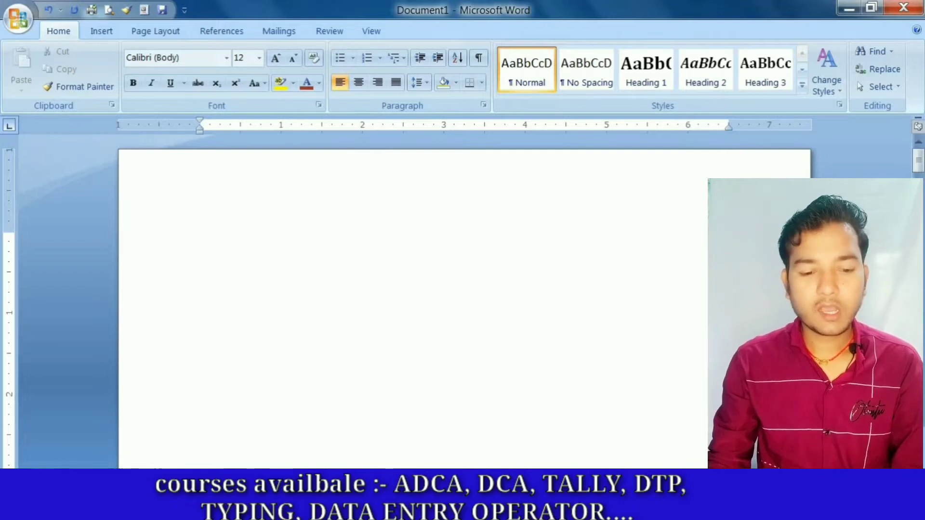
pyautogui.click(204, 31)
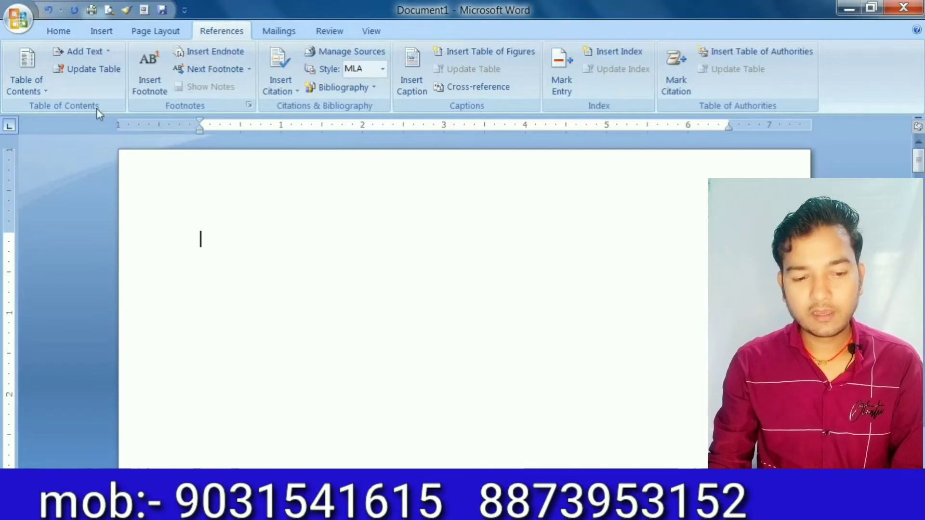
pyautogui.click(50, 93)
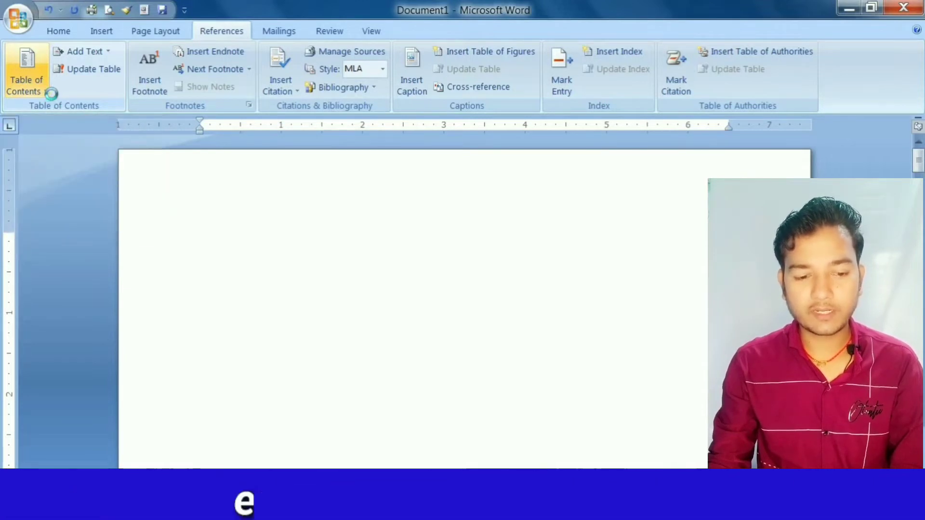
pyautogui.click(48, 91)
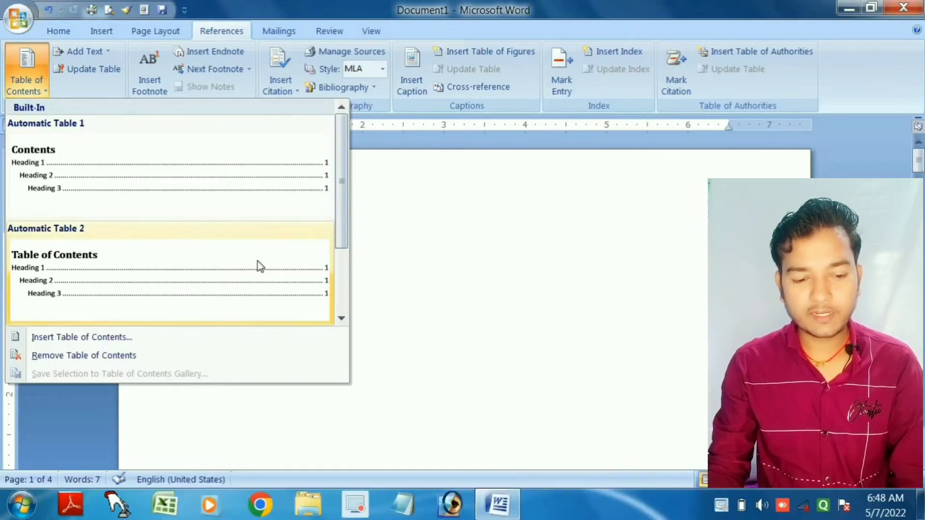
pyautogui.scroll(-2, 260, 266)
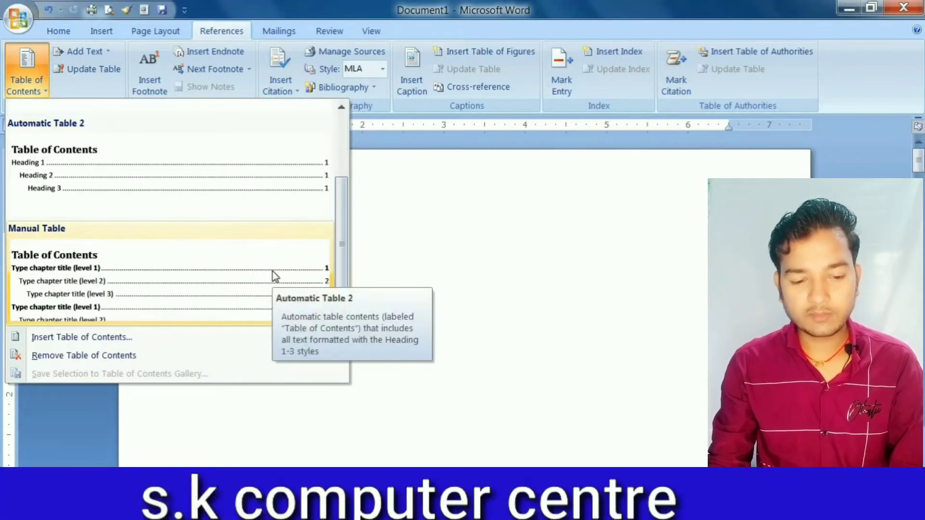
pyautogui.scroll(2, 275, 276)
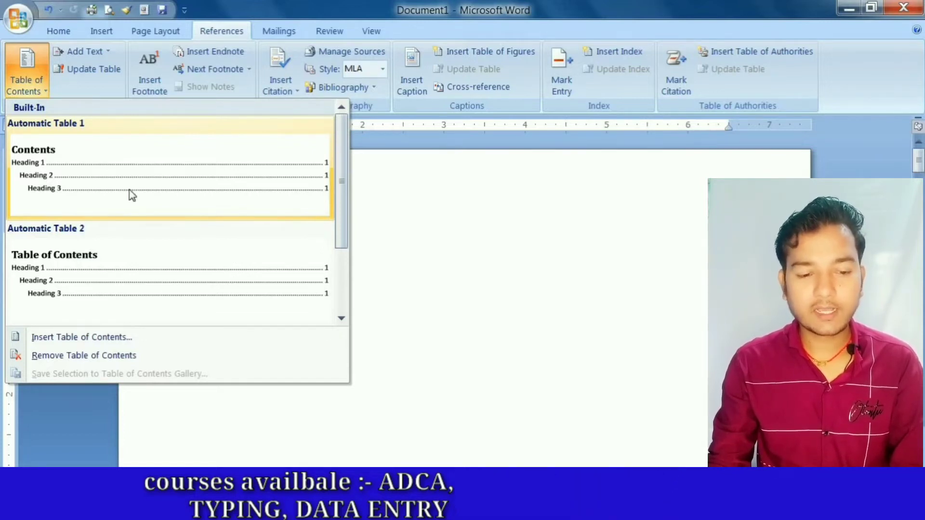
pyautogui.click(98, 187)
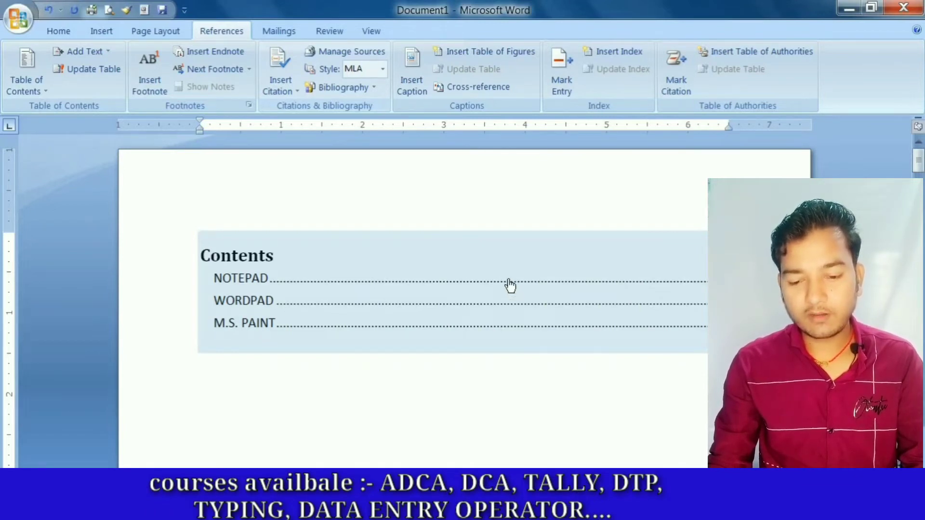
# - Follow the M.S. PAINT entry in the table of contents to its page, look through the title pages, and return to the contents
pyautogui.click(510, 330)
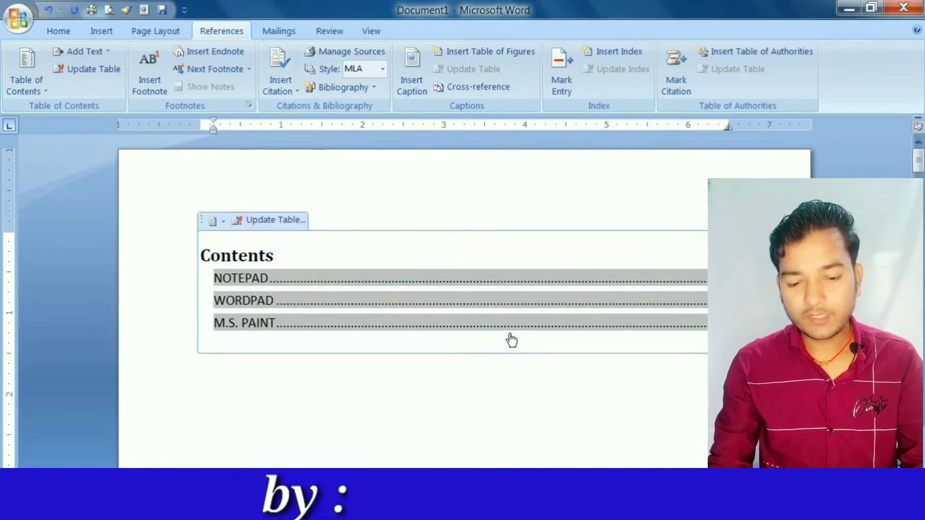
pyautogui.keyDown('ctrl'); pyautogui.click(510, 330); pyautogui.keyUp('ctrl')
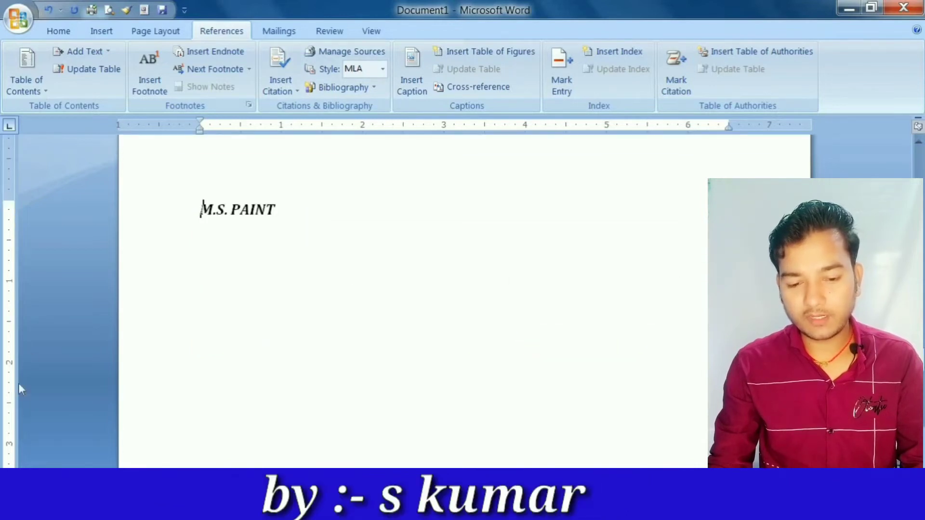
pyautogui.scroll(-5, 299, 337)
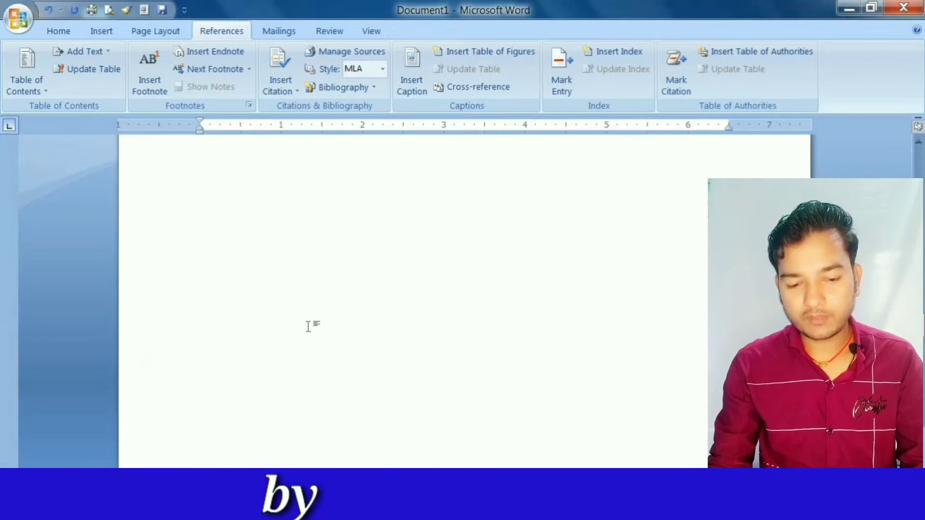
pyautogui.scroll(-5, 308, 326)
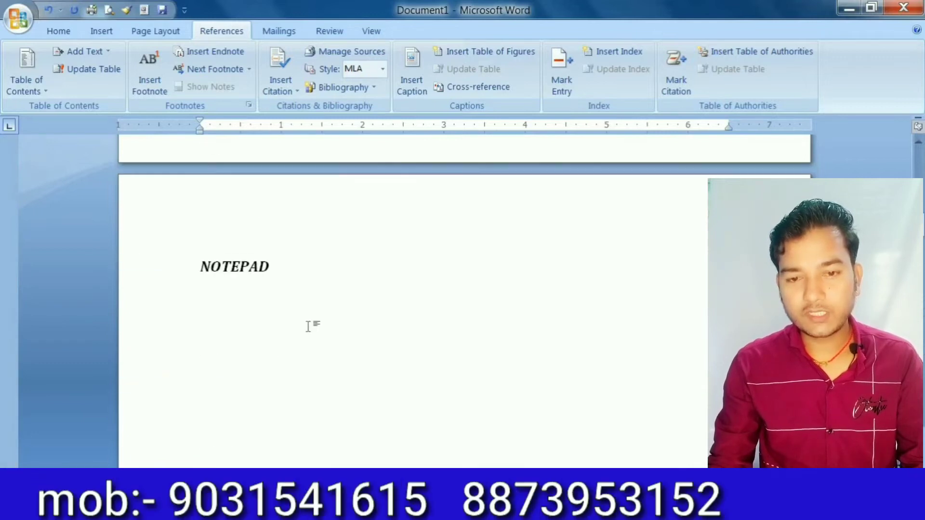
pyautogui.hotkey('ctrl', 'Home')
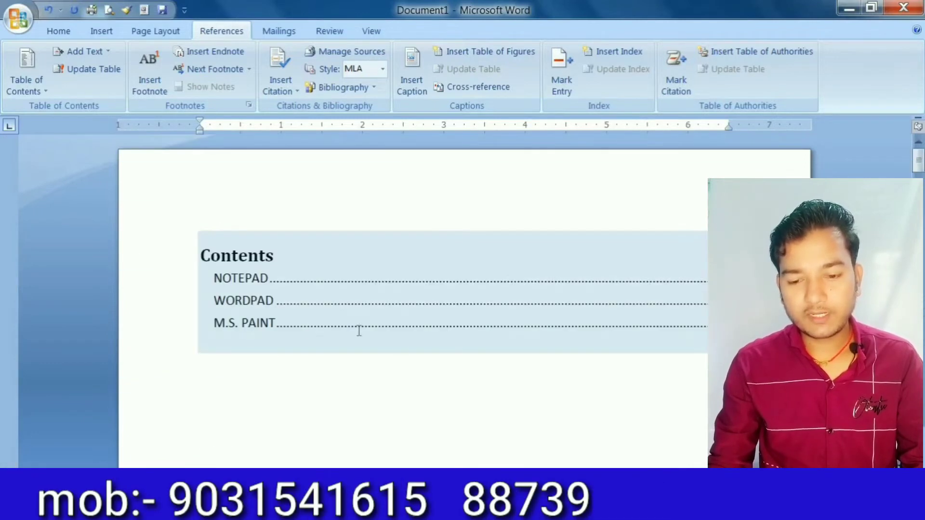
pyautogui.keyDown('ctrl'); pyautogui.click(515, 284); pyautogui.keyUp('ctrl')
pyautogui.scroll(15, 244, 252)
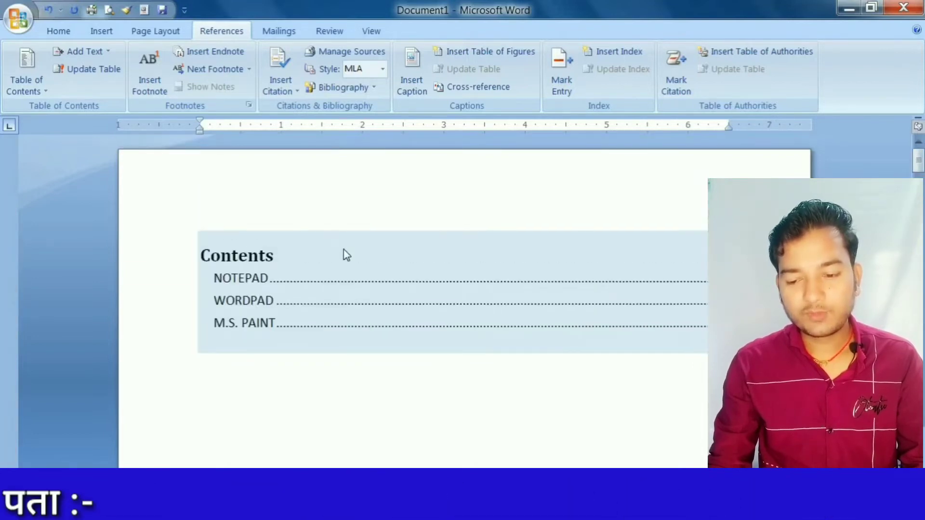
pyautogui.click(376, 276)
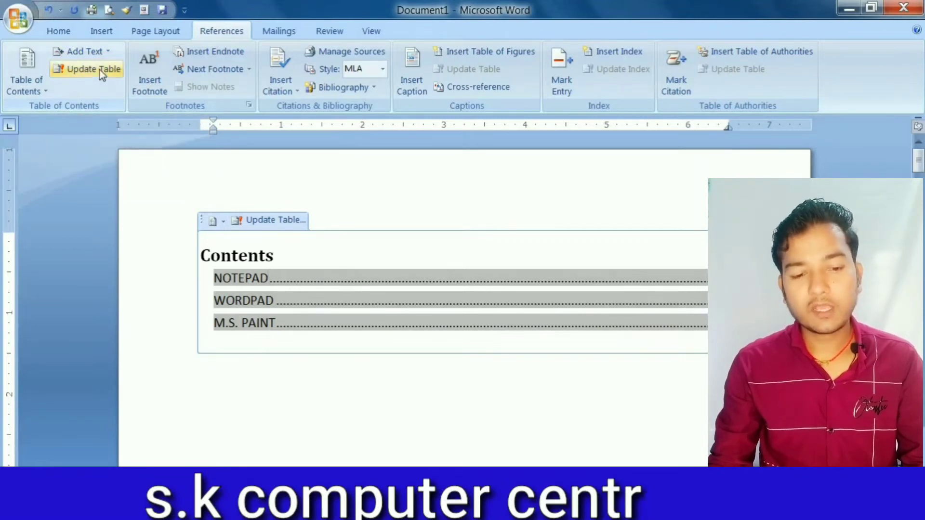
pyautogui.click(85, 51)
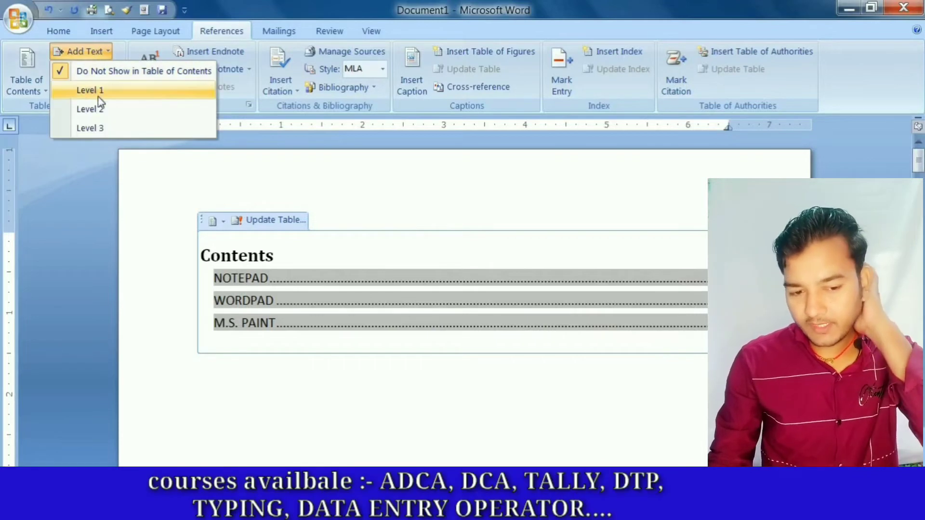
pyautogui.click(105, 51)
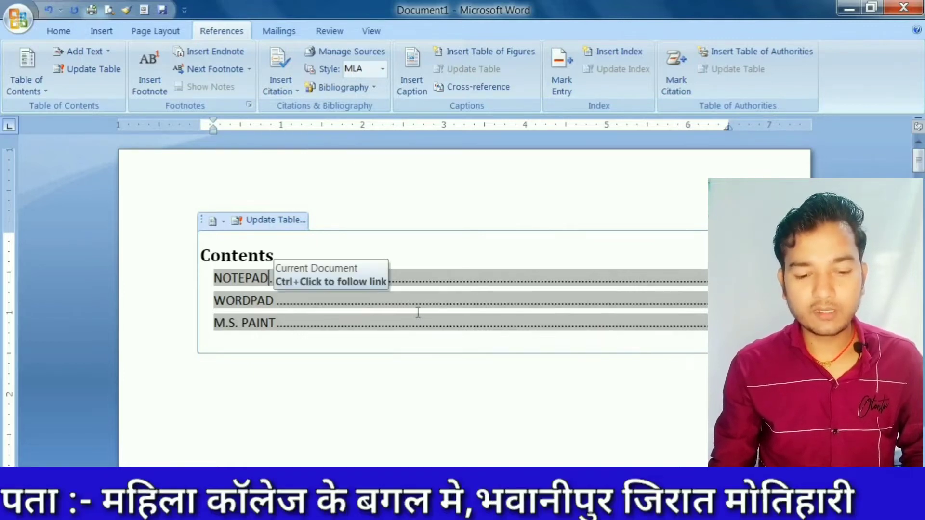
# - Extend the NOTEPAD heading on the second page with six sample first names in capitals on the same line
pyautogui.scroll(-10, 418, 313)
pyautogui.scroll(-2, 404, 308)
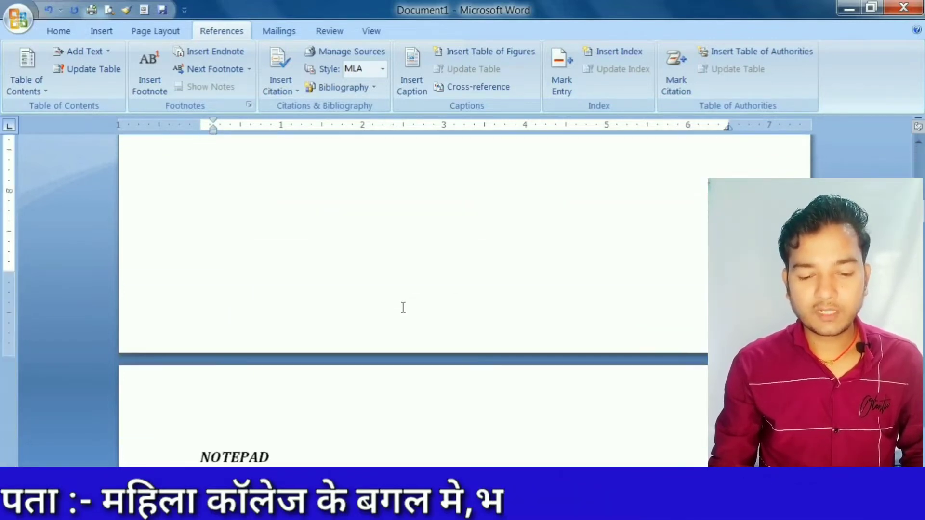
pyautogui.scroll(-5, 403, 307)
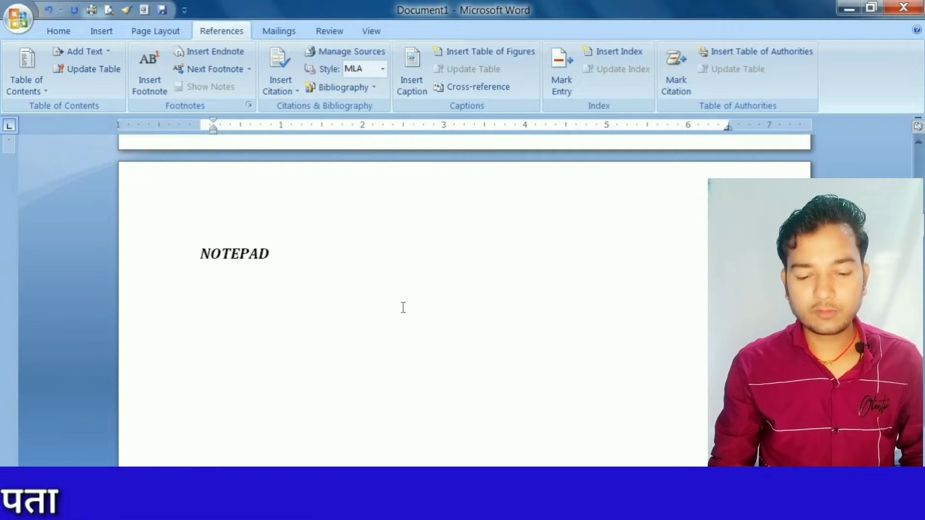
pyautogui.click(283, 256)
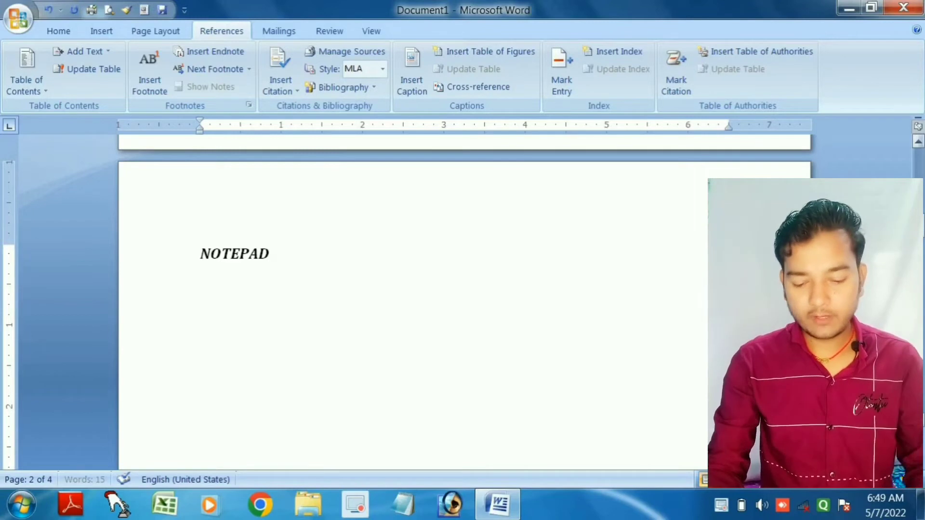
pyautogui.write('SAR')
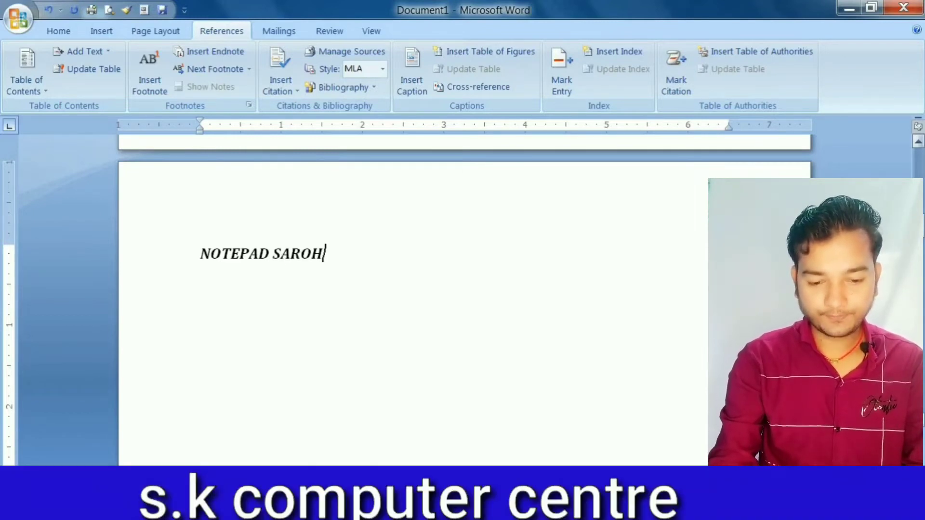
pyautogui.write('OSH ROHIT M')
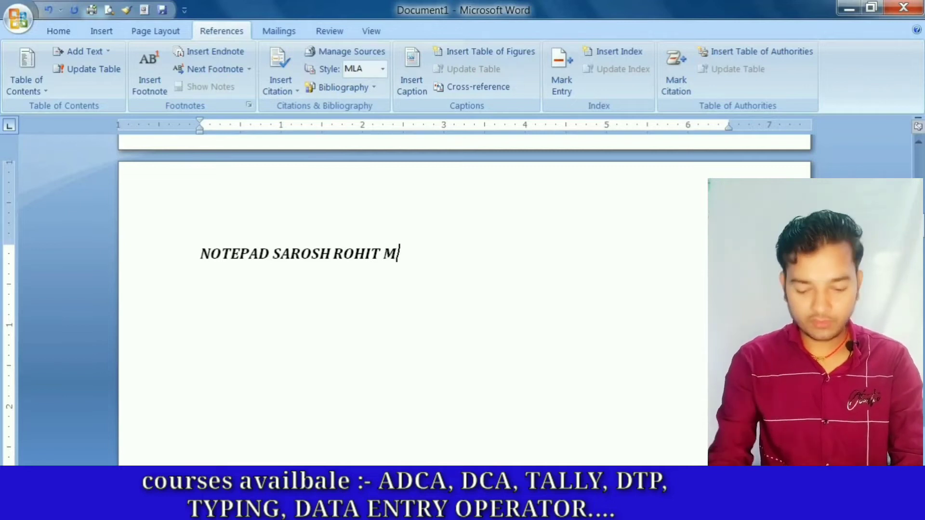
pyautogui.write('OHIT M')
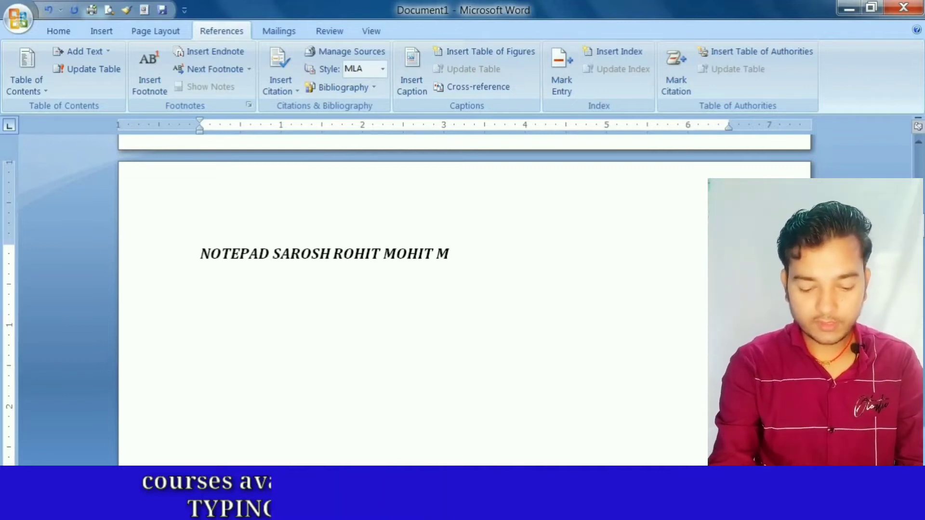
pyautogui.write('EGHA')
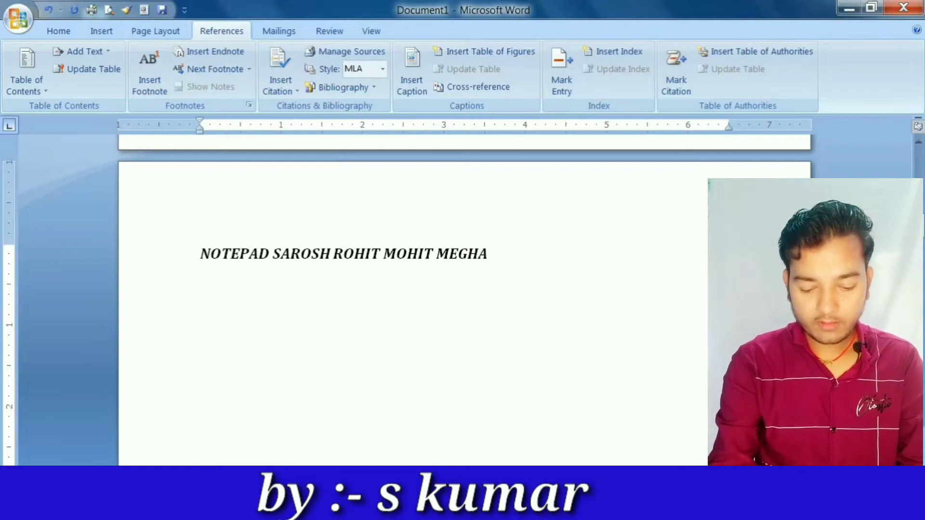
pyautogui.write('NATH ')
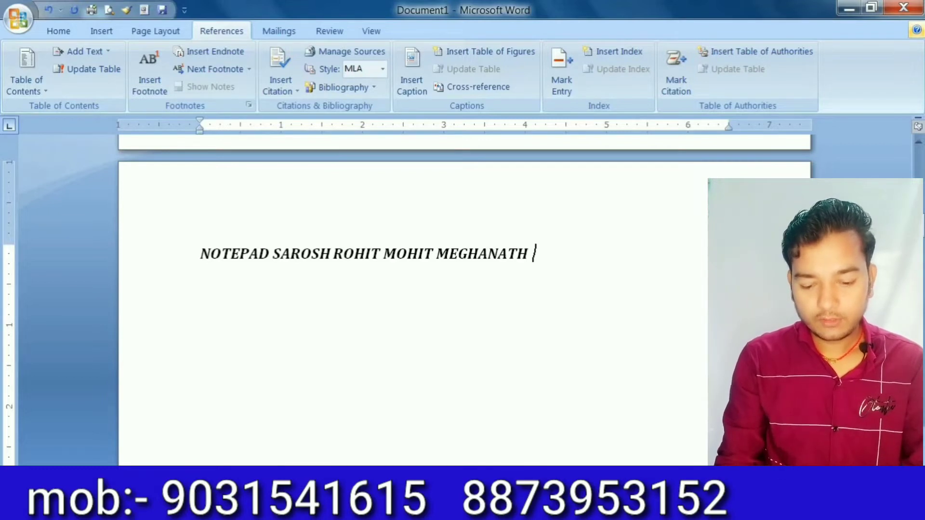
pyautogui.write('RU')
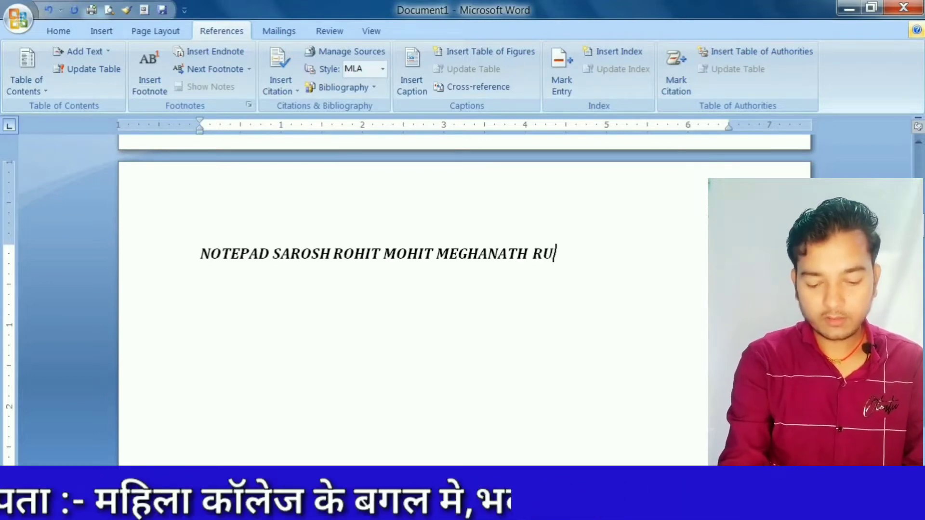
pyautogui.write('PA RI')
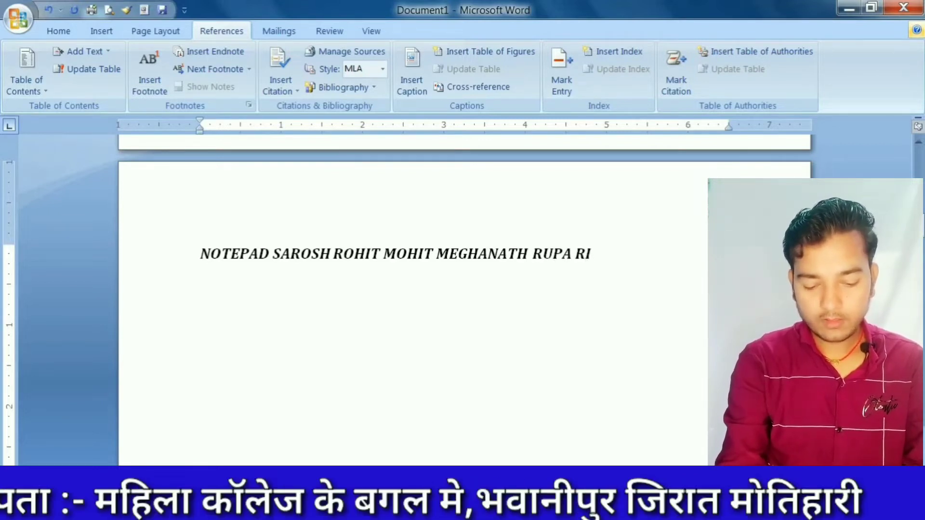
pyautogui.write('MA')
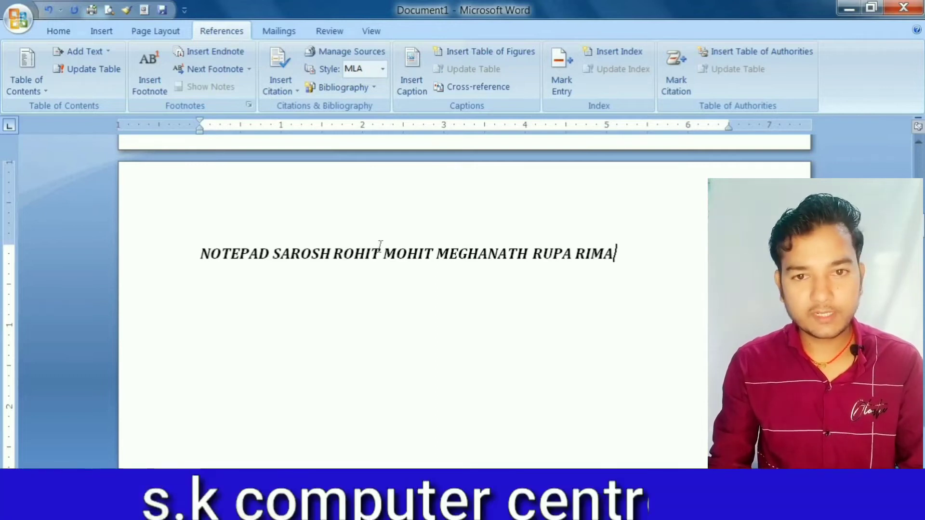
# - Update the entire table of contents on the first page to reflect the extended NOTEPAD heading
pyautogui.scroll(5, 381, 247)
pyautogui.scroll(2, 380, 246)
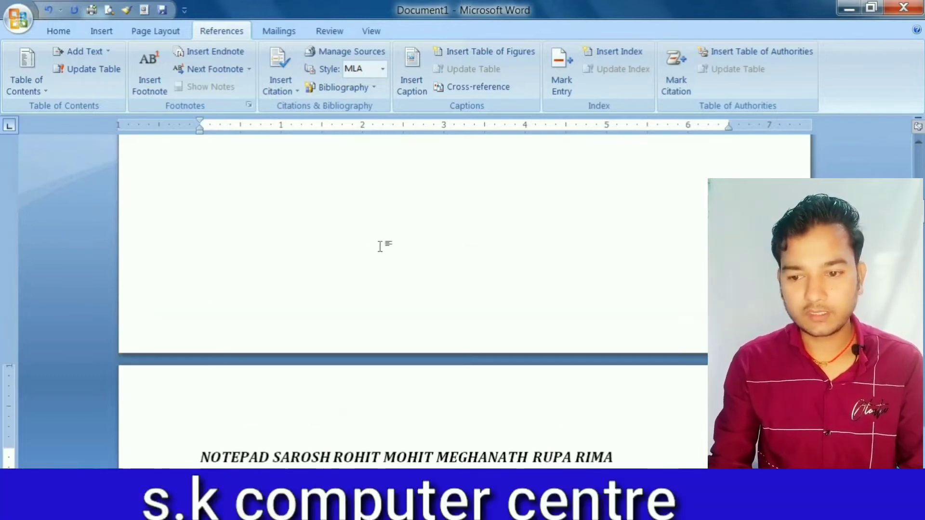
pyautogui.scroll(15, 379, 246)
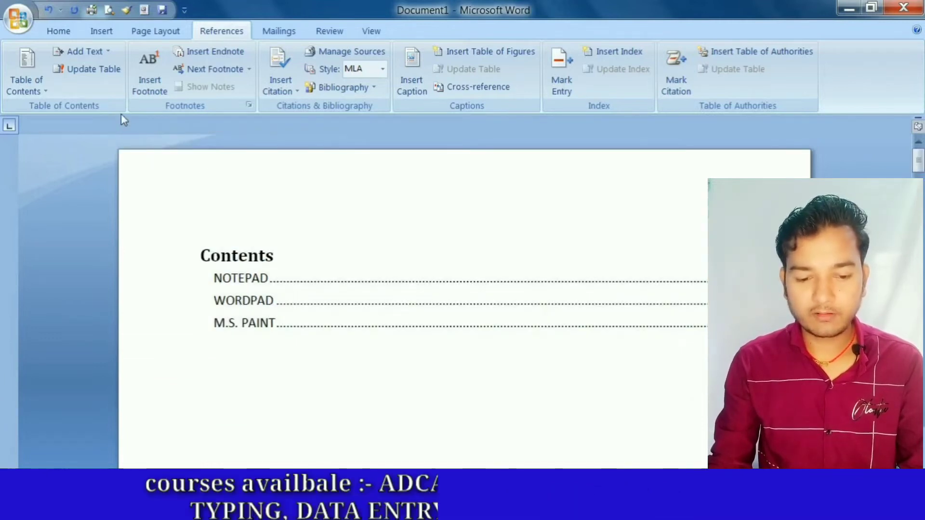
pyautogui.click(94, 71)
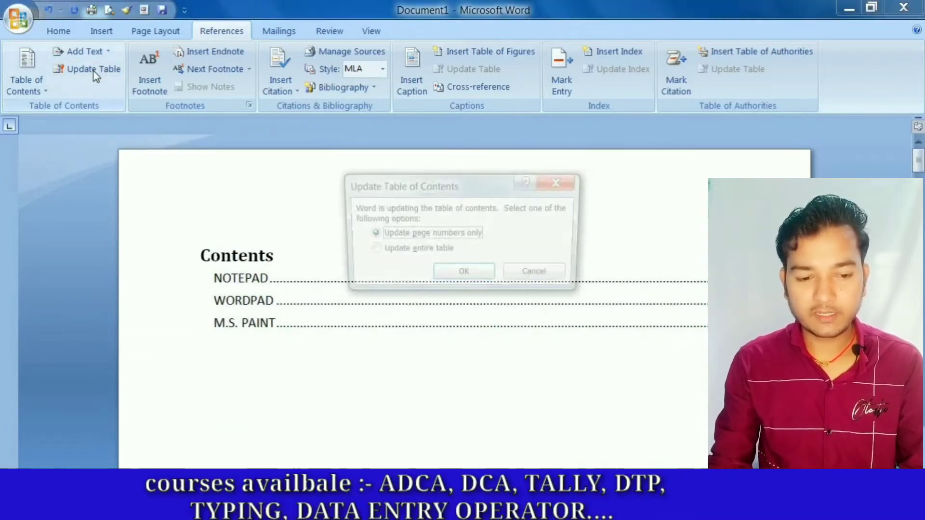
pyautogui.click(378, 252)
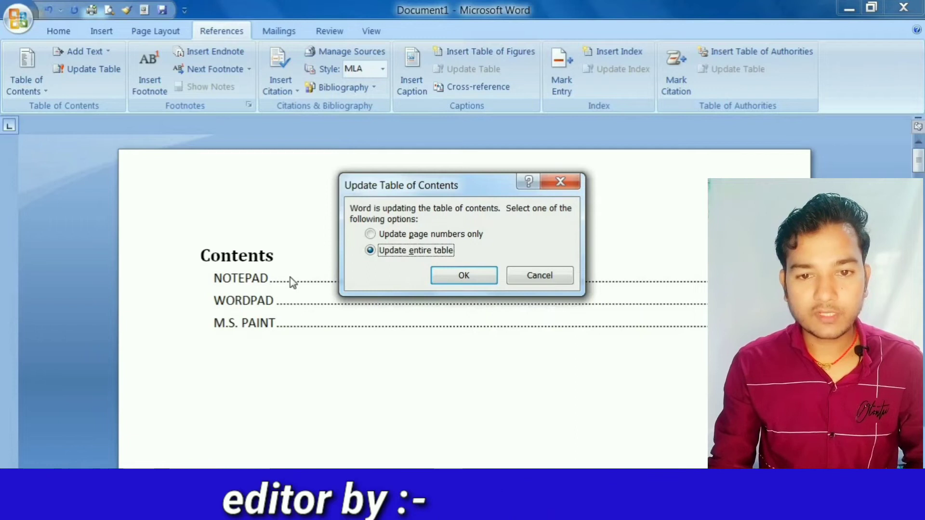
pyautogui.click(463, 276)
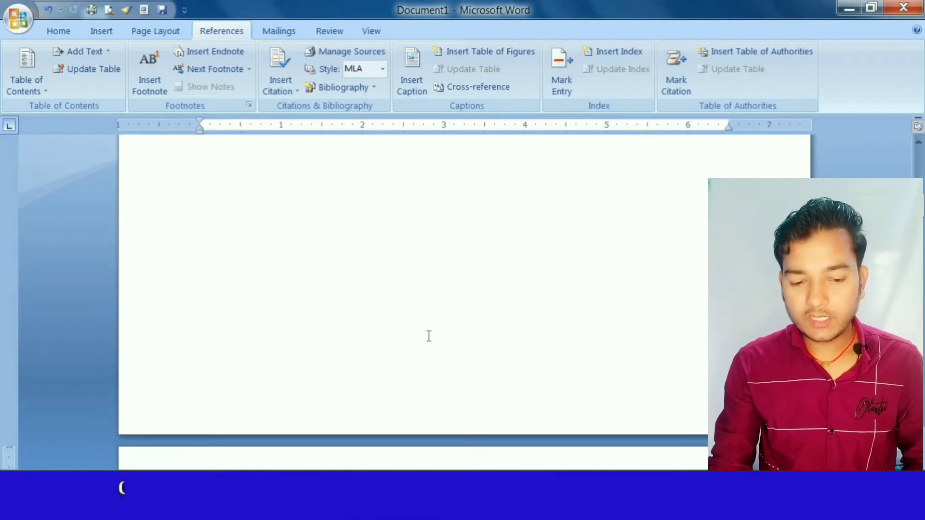
# - Extend the WORDPAD heading on the third page with a space and a series of sample first names in capitals
pyautogui.scroll(-20, 481, 377)
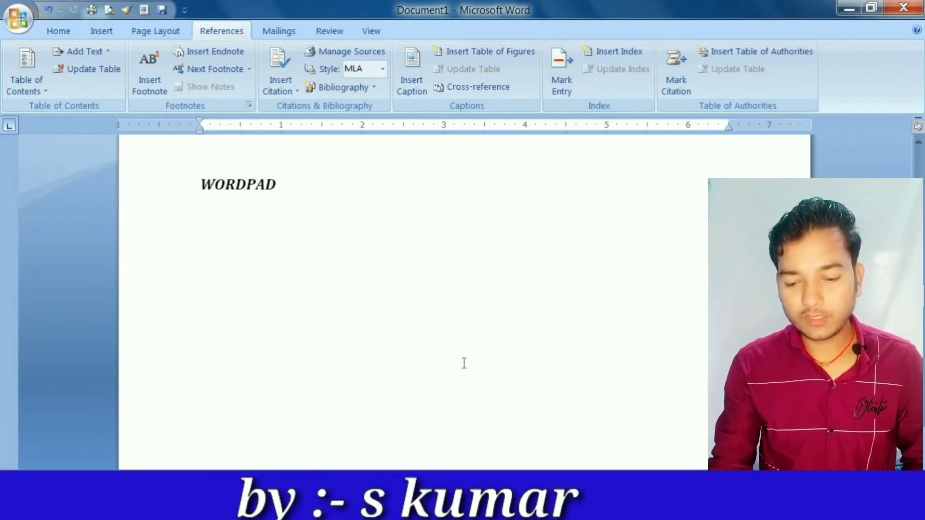
pyautogui.scroll(4, 443, 232)
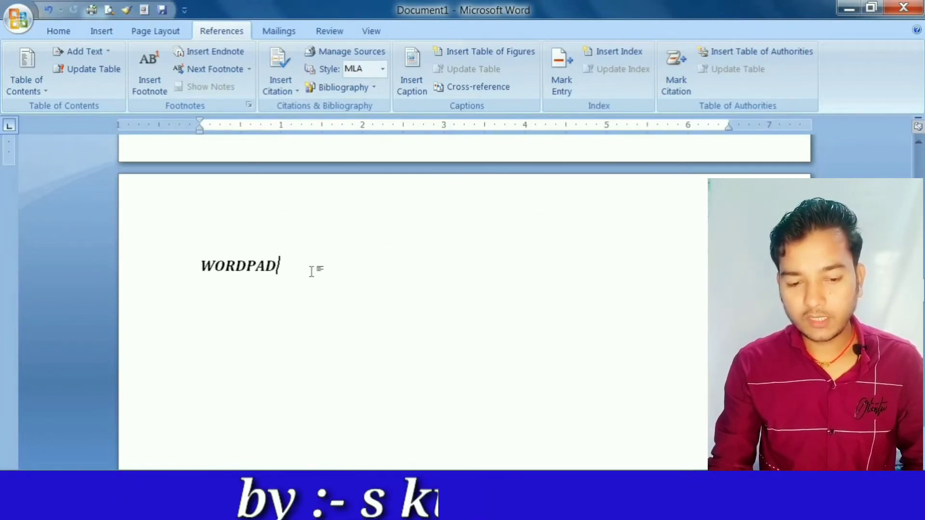
pyautogui.write('K')
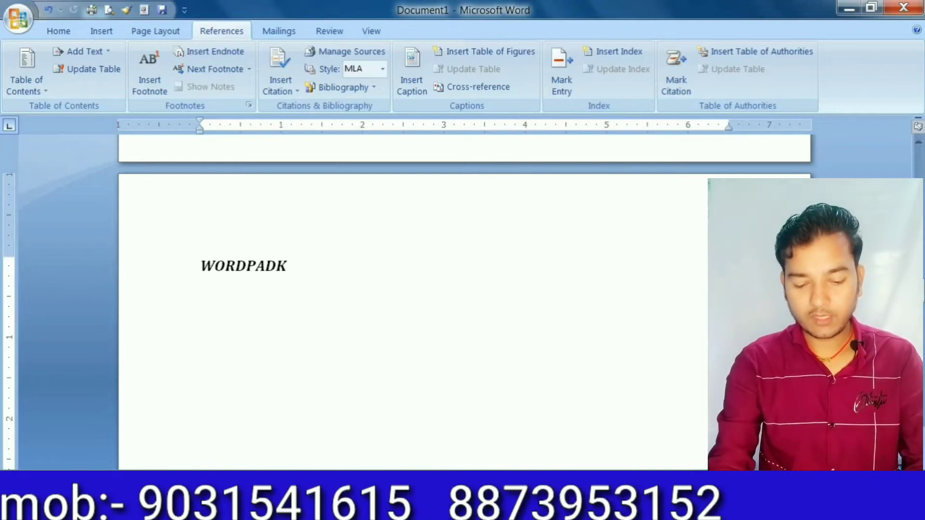
pyautogui.write('AM')
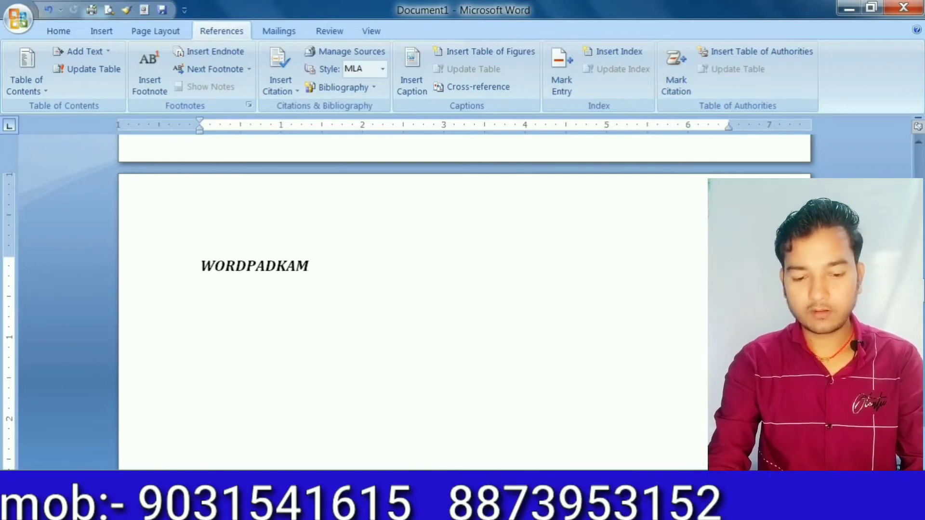
pyautogui.press('BackSpace')
pyautogui.press('BackSpace')
pyautogui.press('BackSpace')
pyautogui.write('KAMA')
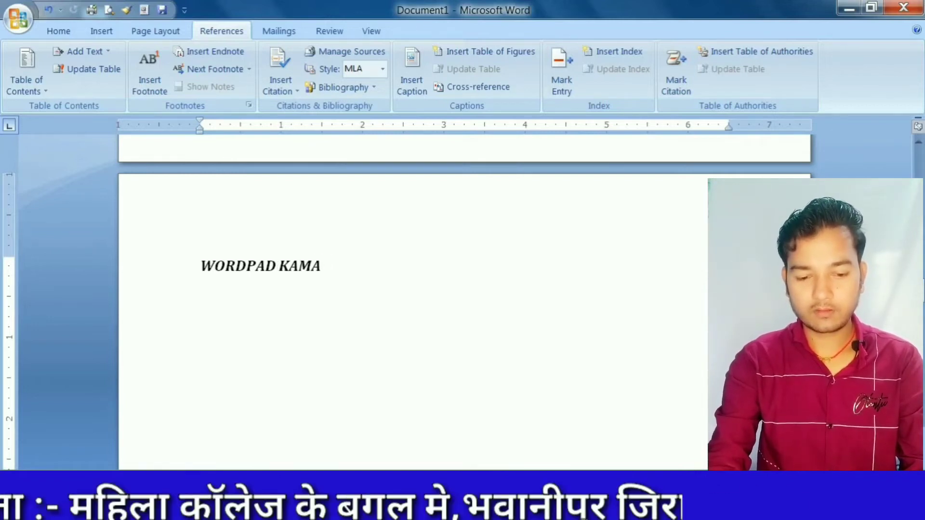
pyautogui.write('L MOHAN')
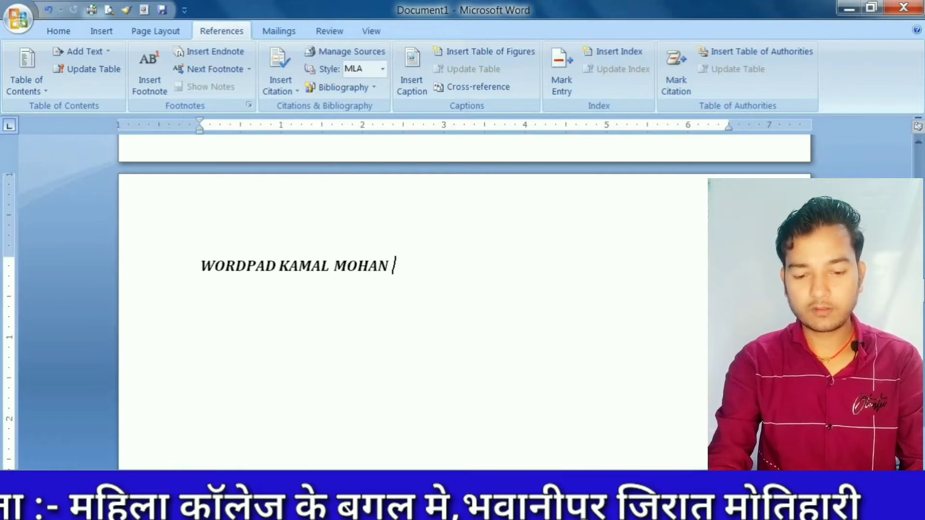
pyautogui.write(' SOHAN ROHAN S')
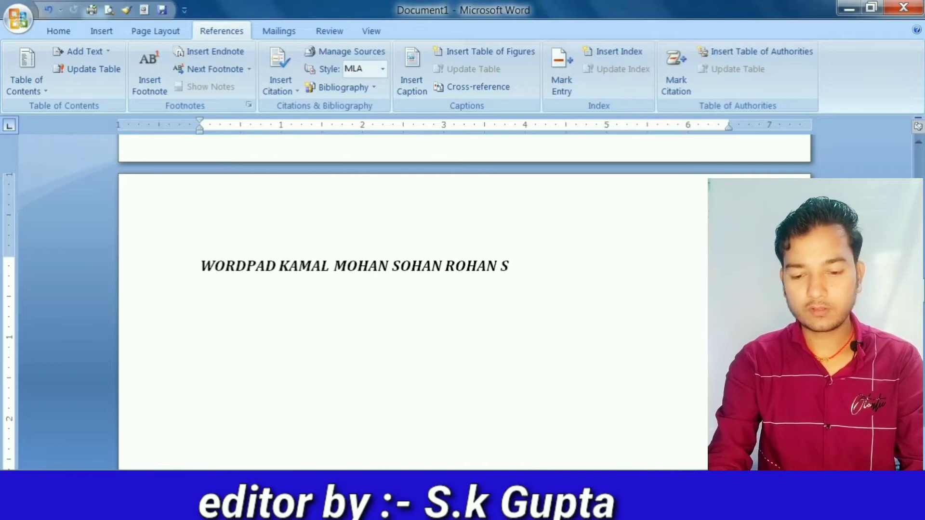
pyautogui.write('IMA KAJA')
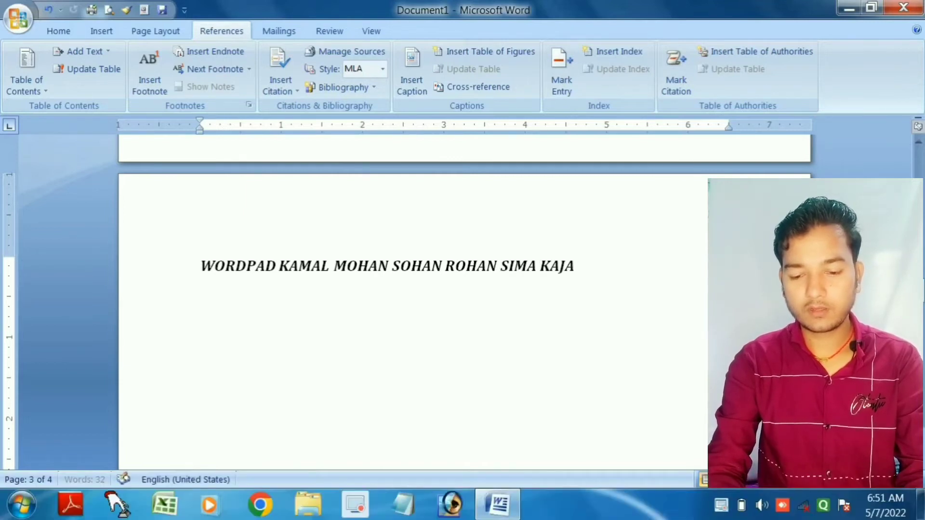
pyautogui.write('L PR')
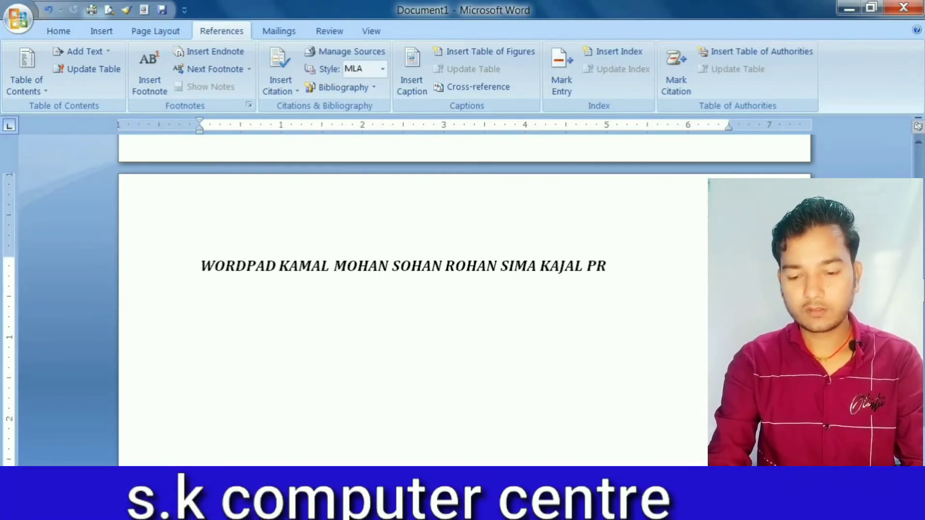
pyautogui.write('ITY A')
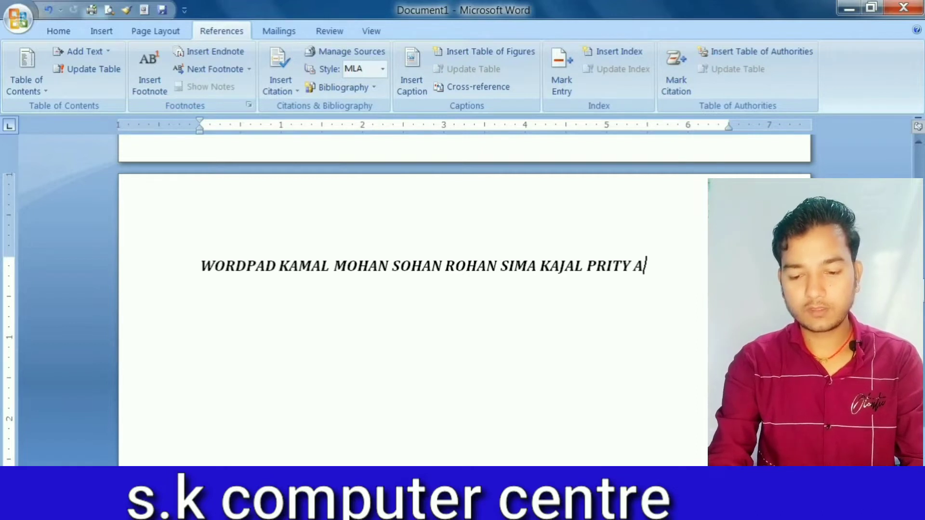
pyautogui.write('NU KAJOL')
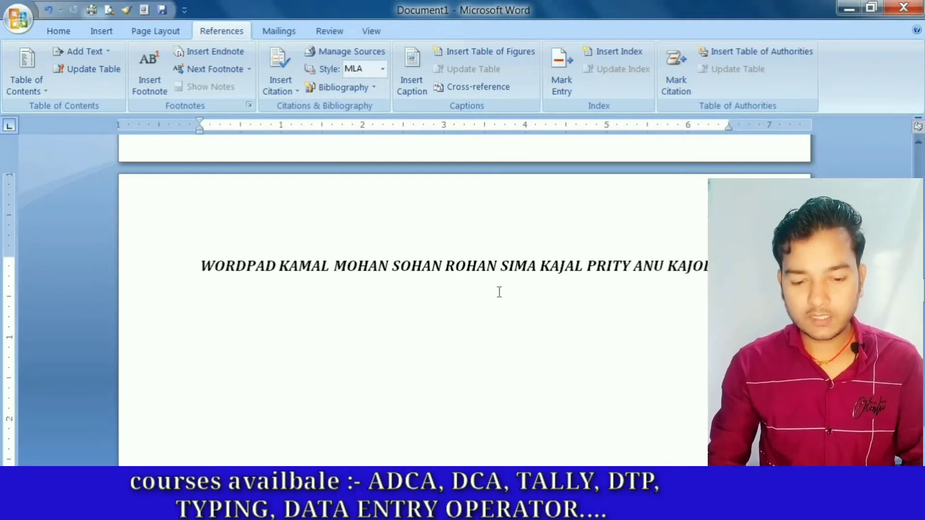
# - Open the update options for the table of contents on the first page
pyautogui.scroll(20, 499, 292)
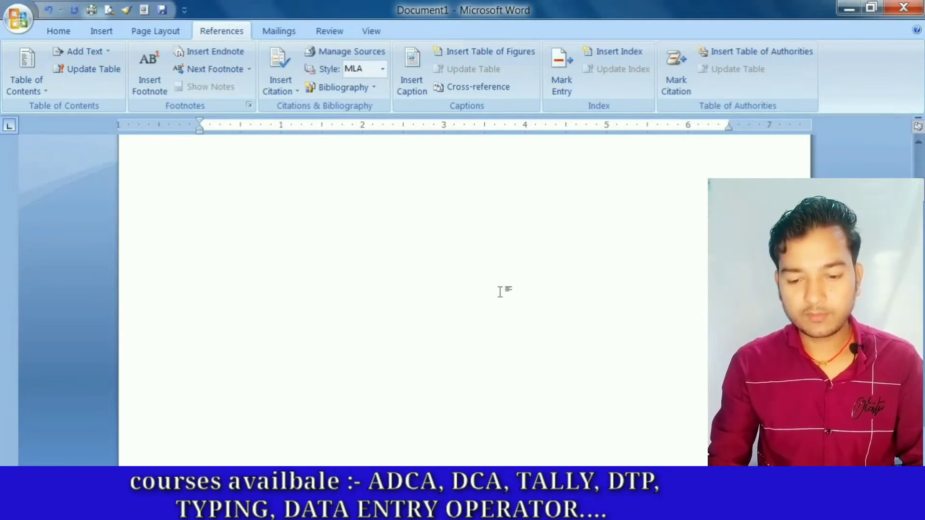
pyautogui.scroll(5, 500, 291)
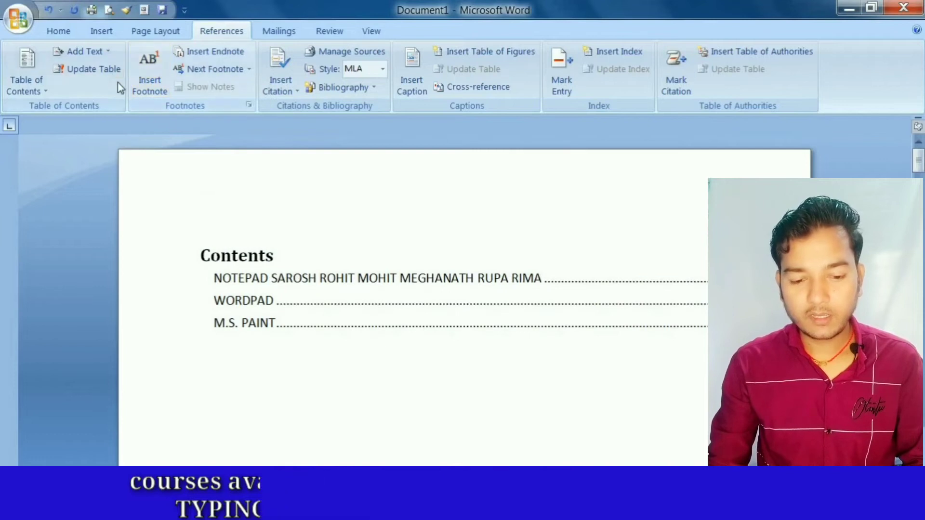
pyautogui.click(95, 69)
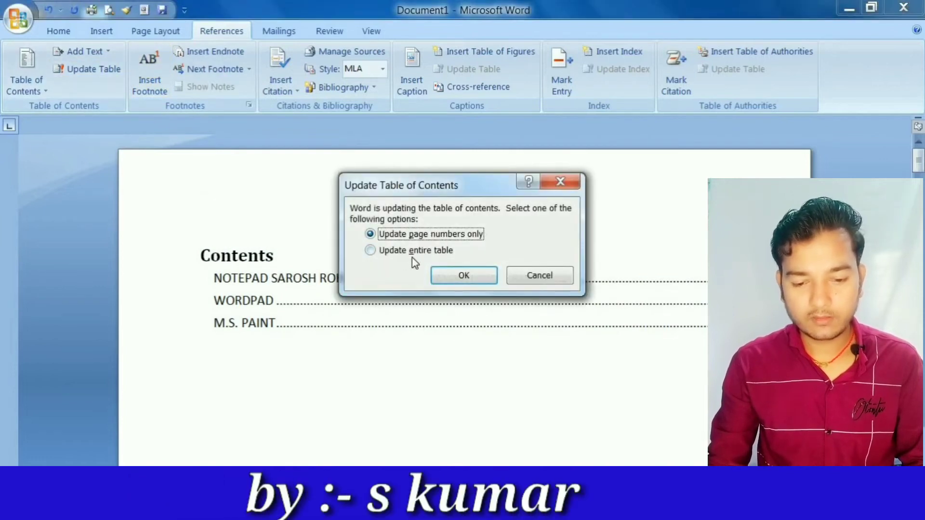
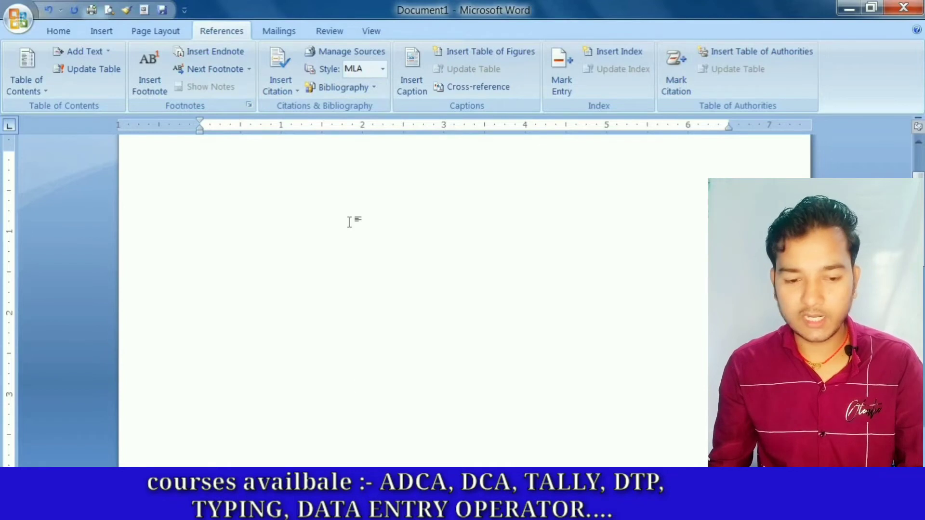
pyautogui.click(151, 94)
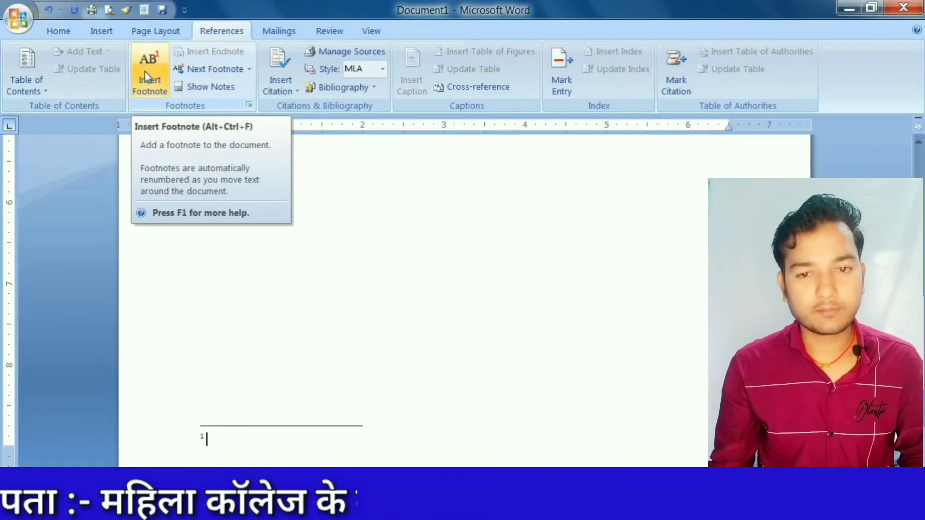
pyautogui.write('11')
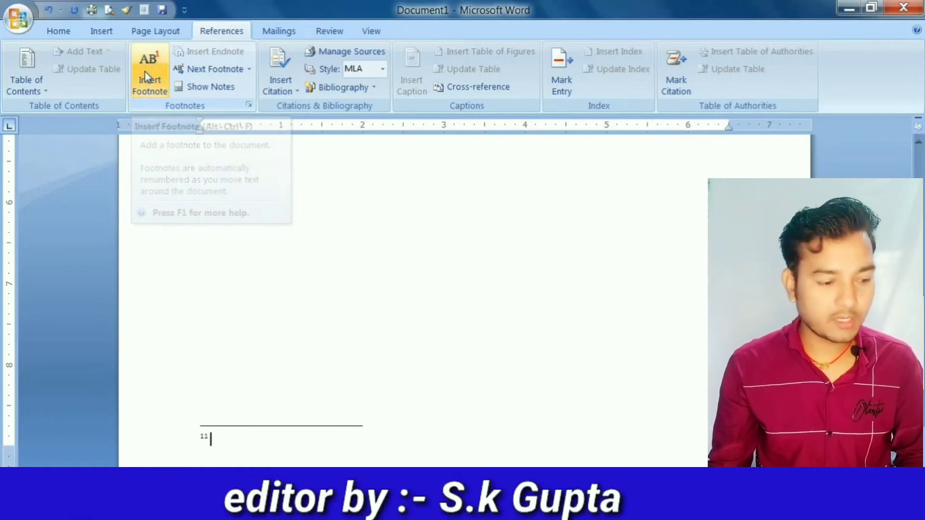
pyautogui.write('111111')
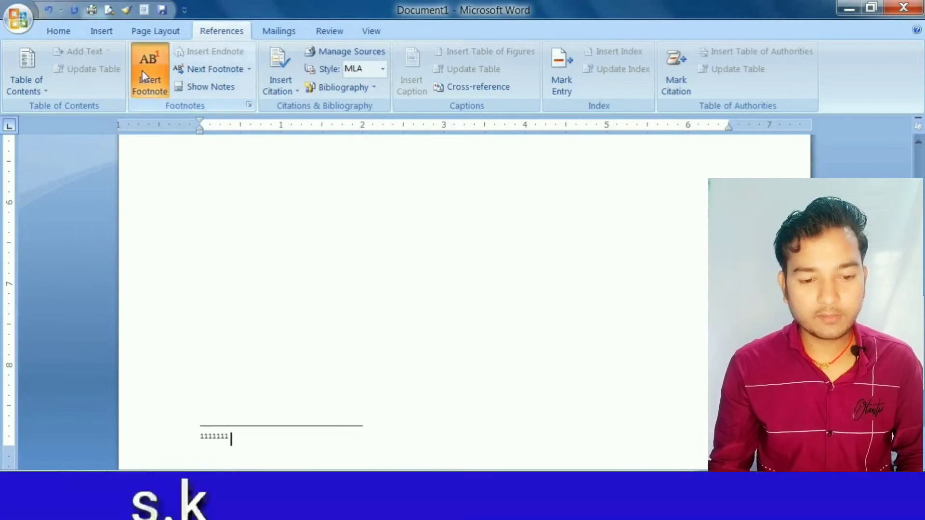
pyautogui.write('1')
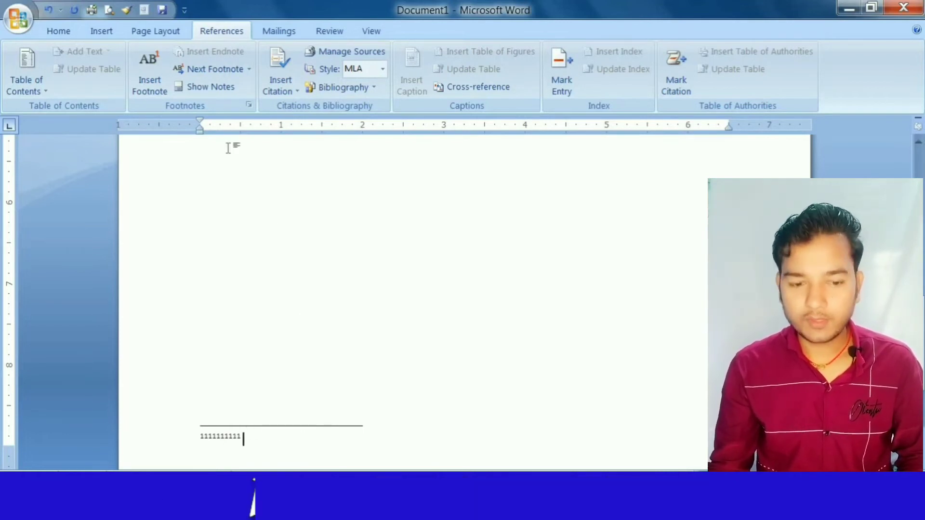
# - Return to the footnote's reference in the body and insert an endnote there, repeating its mark several times within the note
pyautogui.click(229, 92)
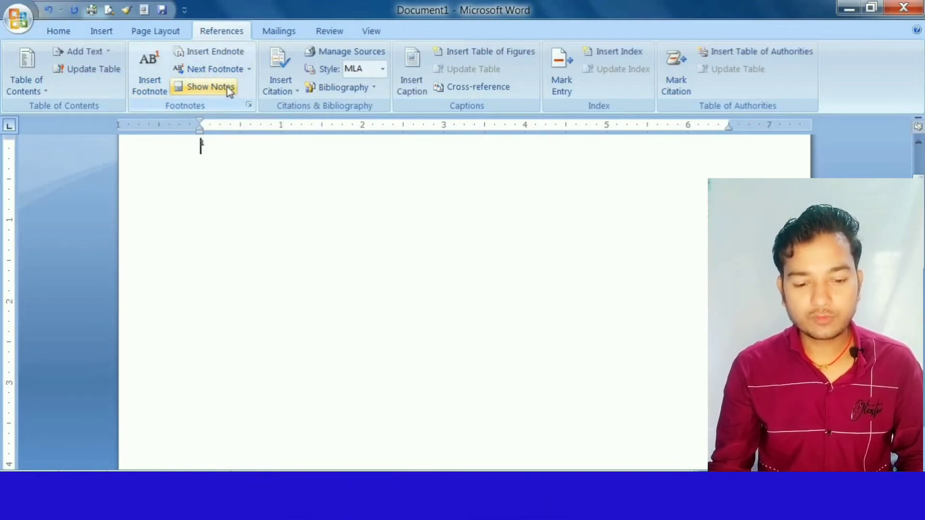
pyautogui.click(216, 51)
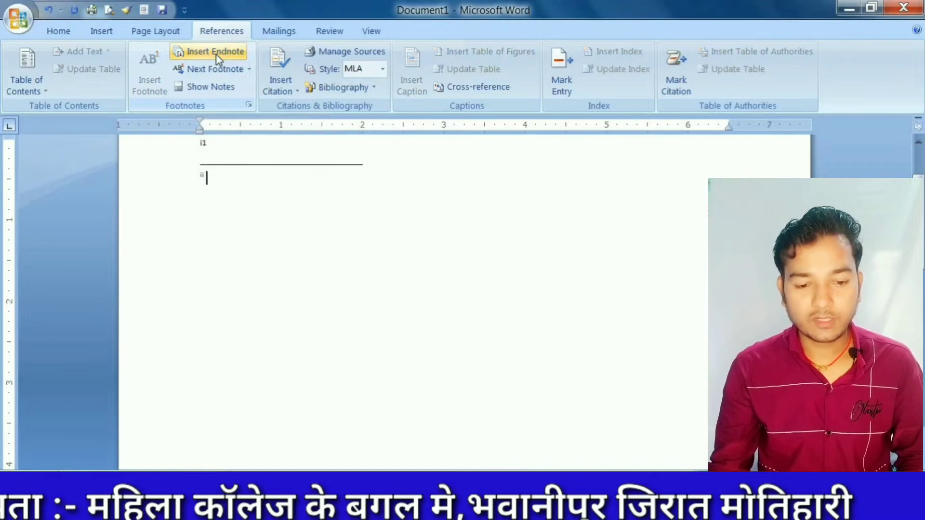
pyautogui.click(216, 55)
pyautogui.click(216, 55)
pyautogui.click(216, 54)
pyautogui.click(215, 55)
pyautogui.click(216, 55)
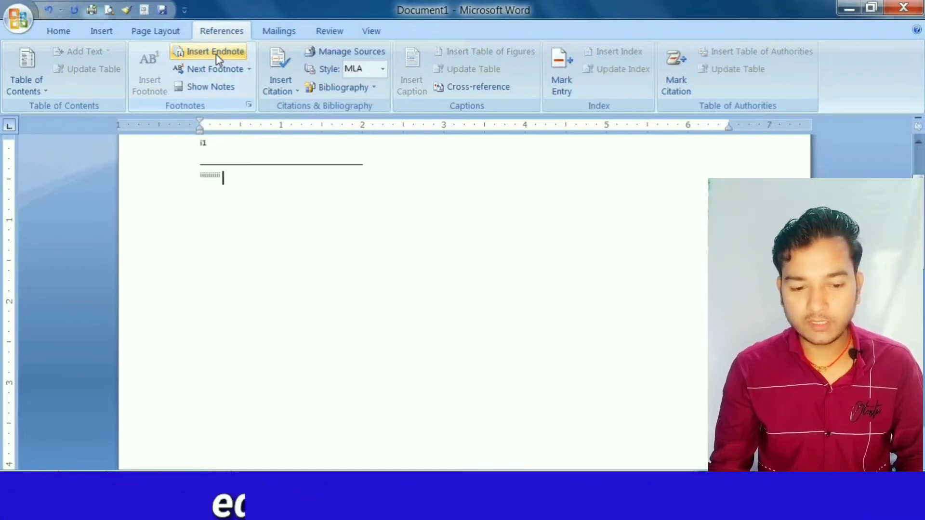
pyautogui.click(215, 55)
pyautogui.click(215, 55)
pyautogui.click(216, 55)
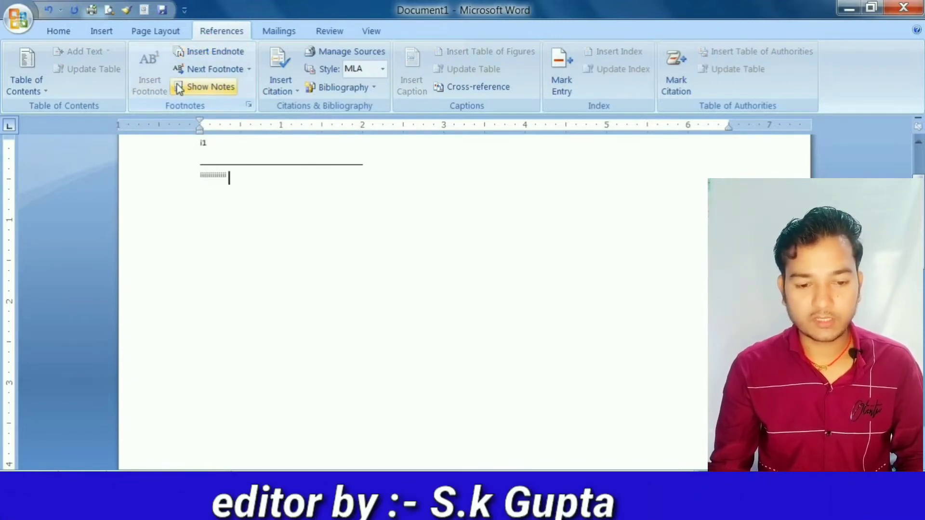
# - Show the document's footnote area and move to the next footnote
pyautogui.click(214, 81)
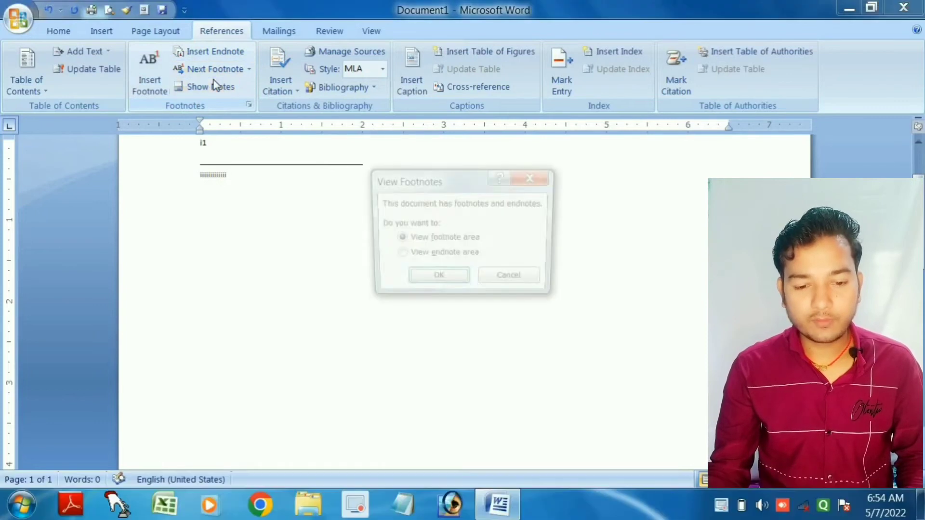
pyautogui.click(438, 281)
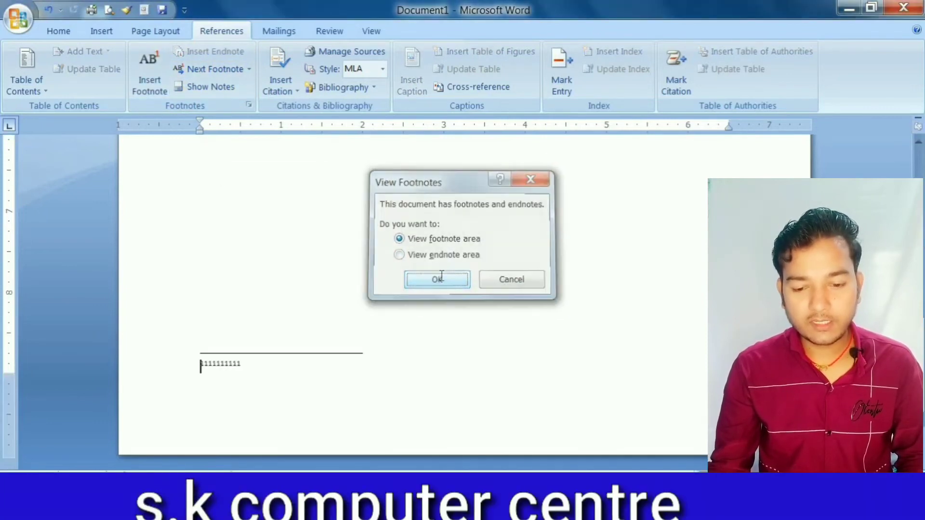
pyautogui.click(206, 72)
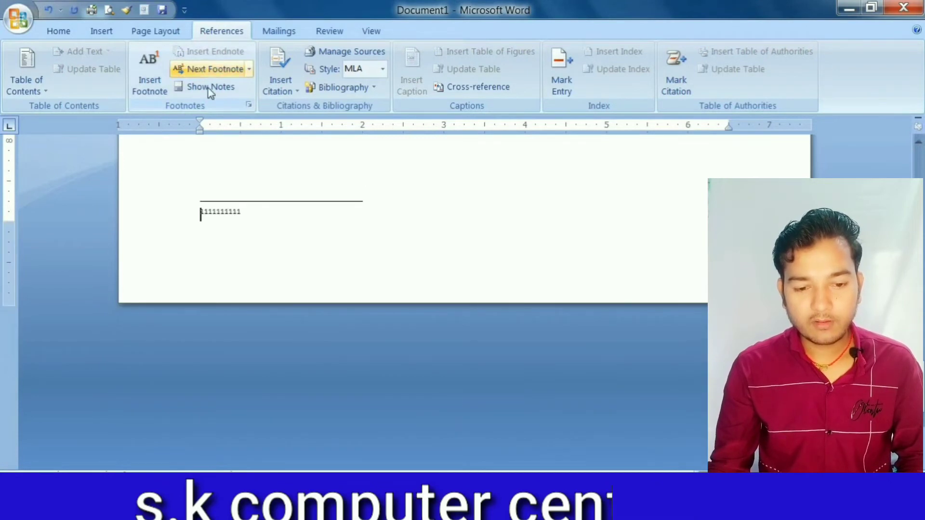
# - Insert a second endnote beside the first reference in the body, repeat its mark in the note, and return to the body
pyautogui.click(208, 88)
pyautogui.click(210, 51)
pyautogui.click(211, 52)
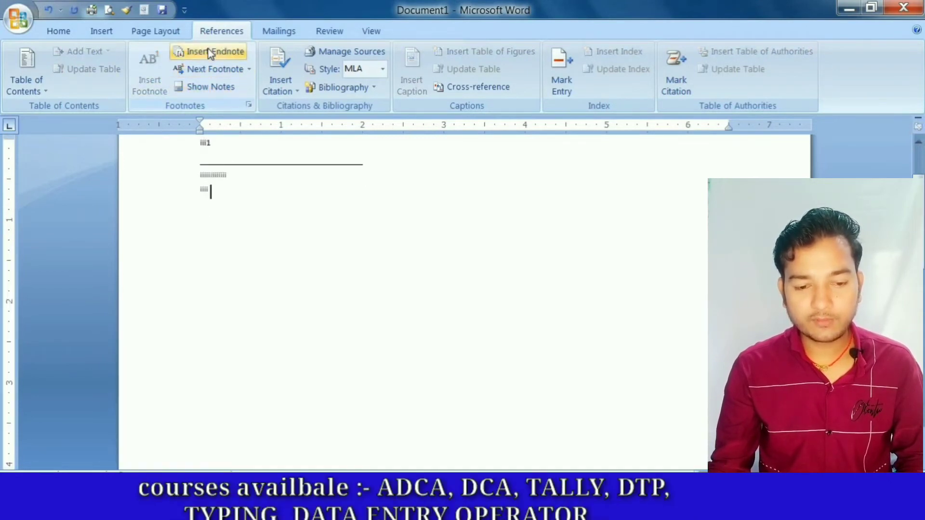
pyautogui.click(210, 51)
pyautogui.click(208, 86)
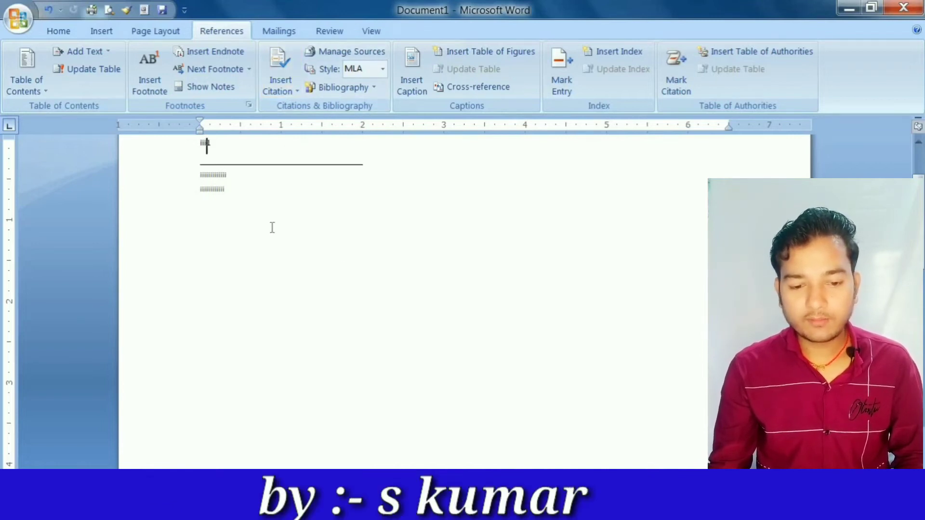
# - Delete the entire body content, including all footnote and endnote references
pyautogui.hotkey('ctrl', 'a')
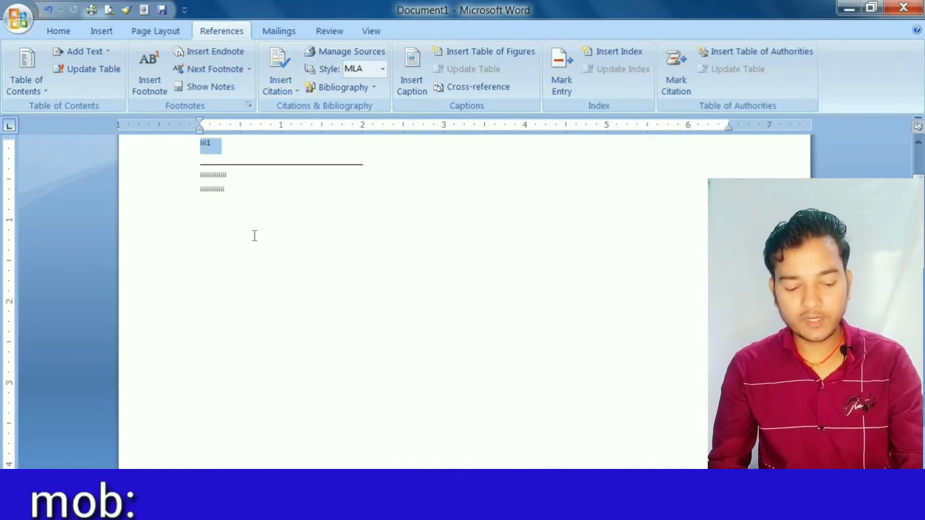
pyautogui.press('Delete')
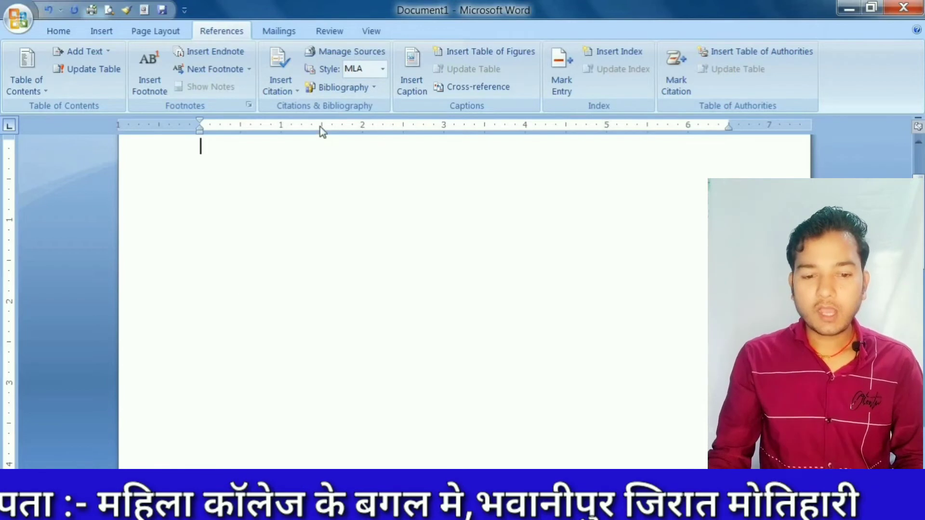
# - Start a new citation source and set its source type to Book after looking through the available types
pyautogui.click(282, 94)
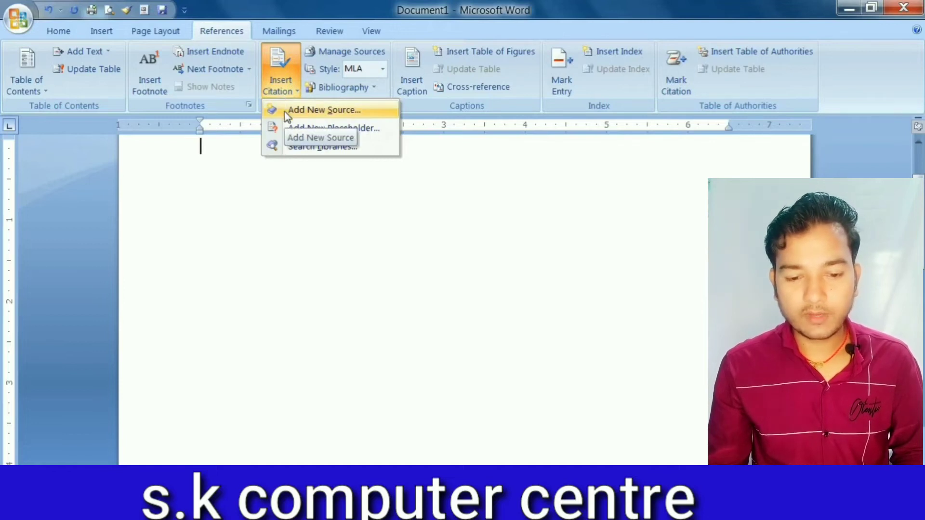
pyautogui.click(284, 112)
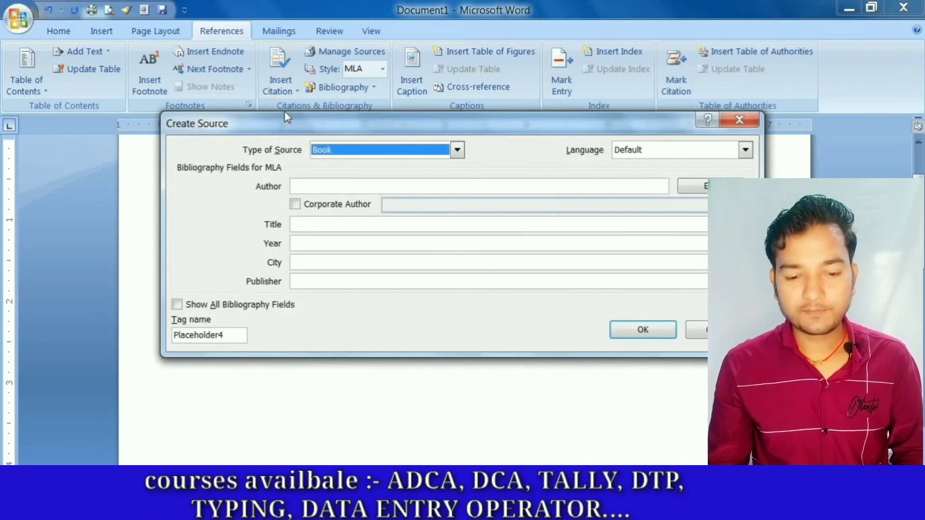
pyautogui.click(379, 155)
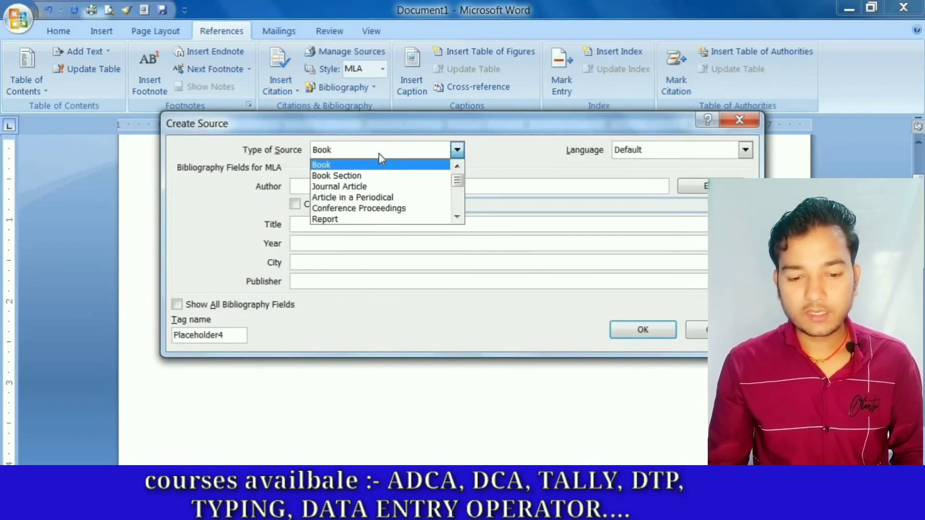
pyautogui.scroll(-1, 397, 206)
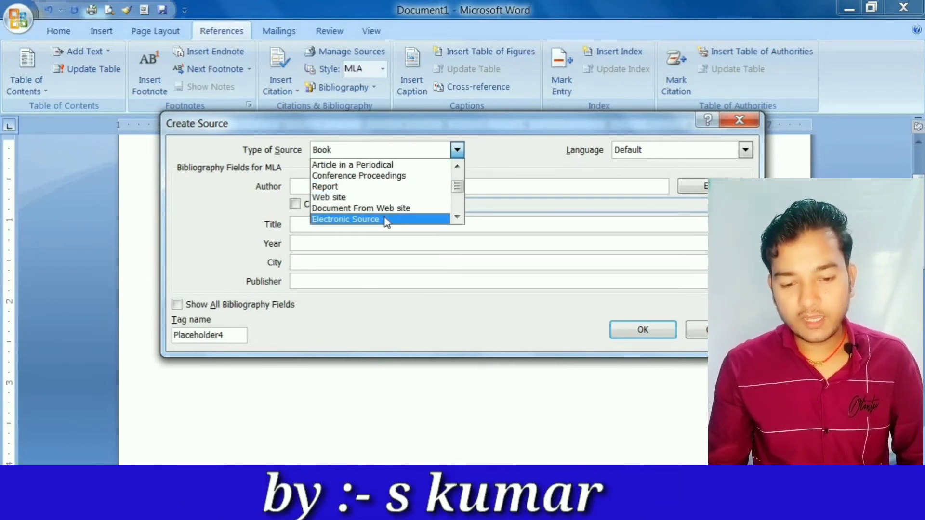
pyautogui.scroll(1, 385, 221)
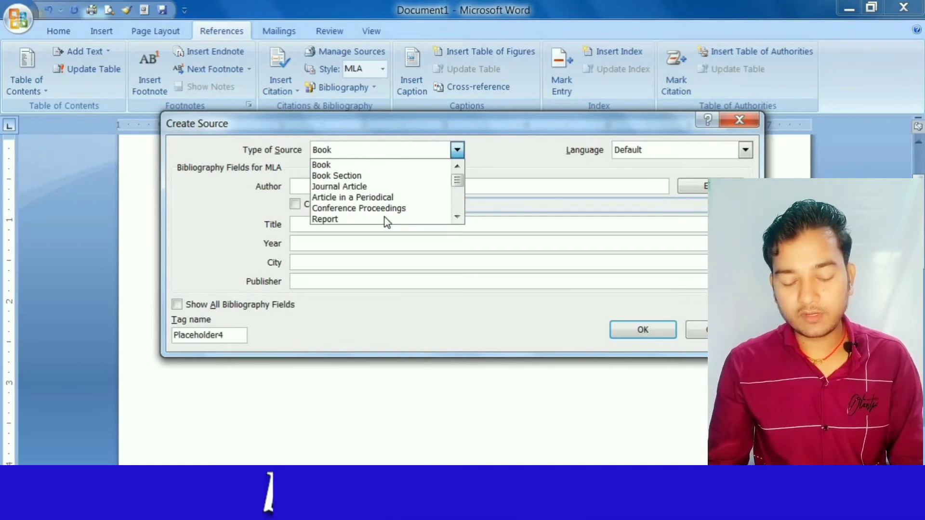
pyautogui.click(362, 165)
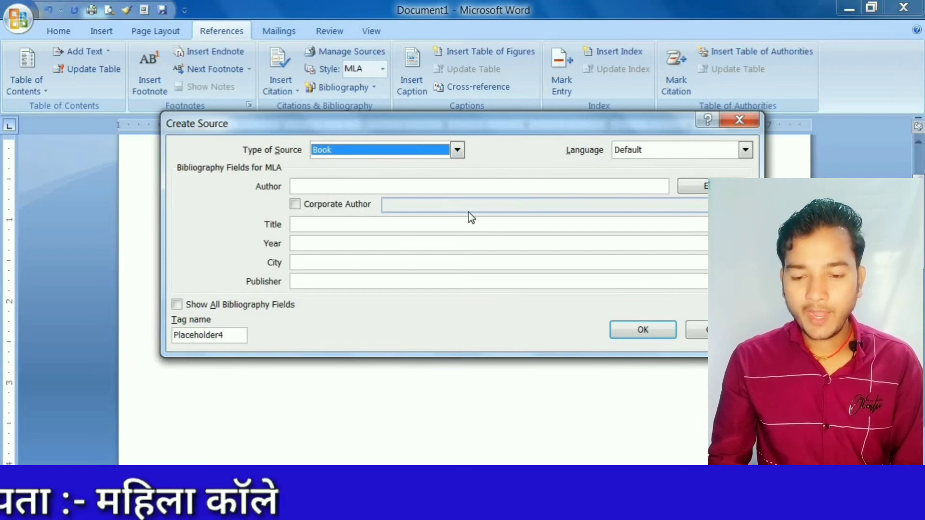
# - Enter a sample first name as the book's author and try the Corporate Author option, leaving it switched off
pyautogui.click(334, 187)
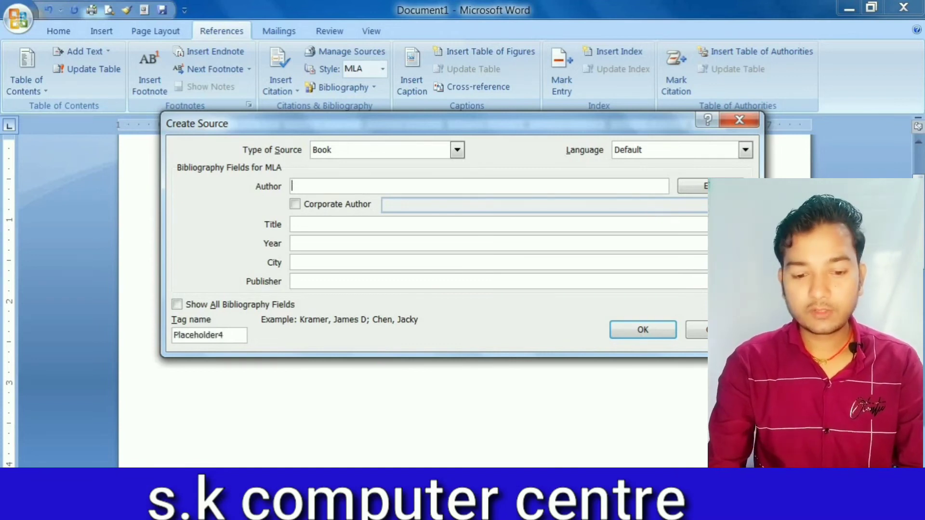
pyautogui.write('OHAN')
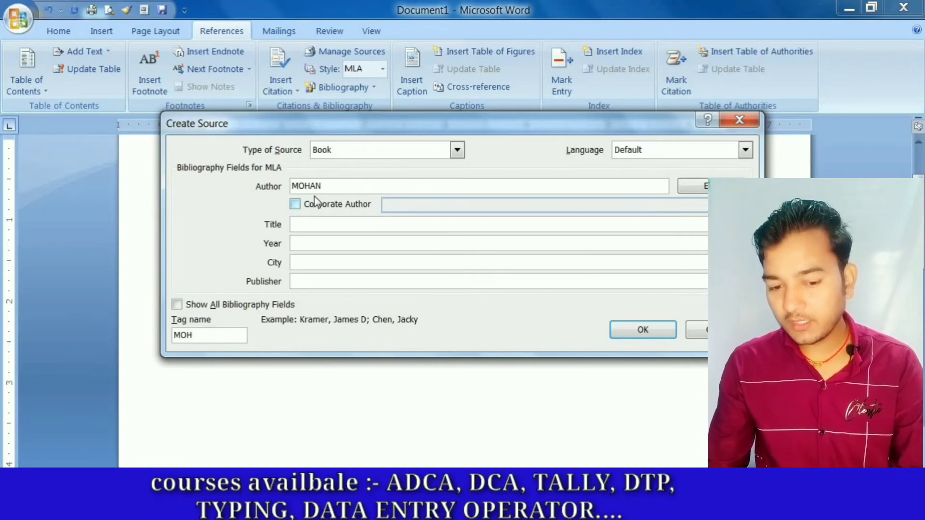
pyautogui.click(303, 207)
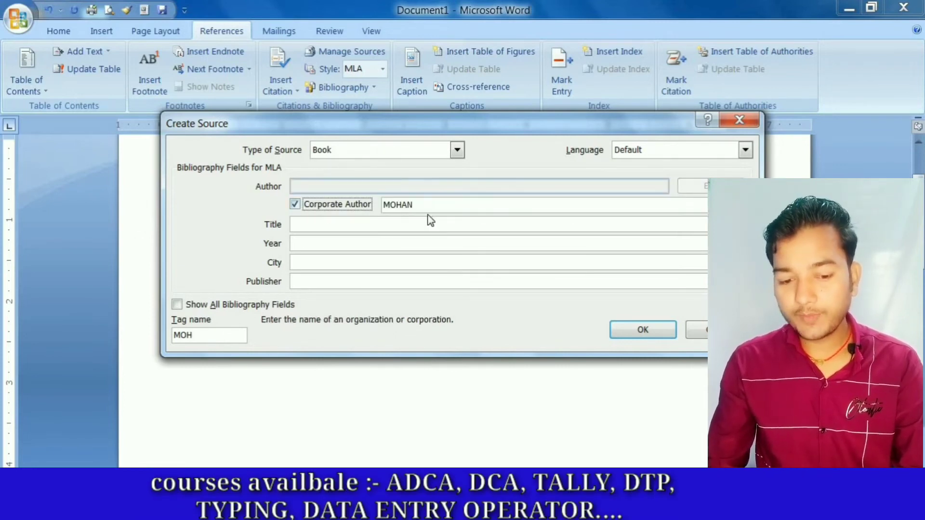
pyautogui.click(305, 207)
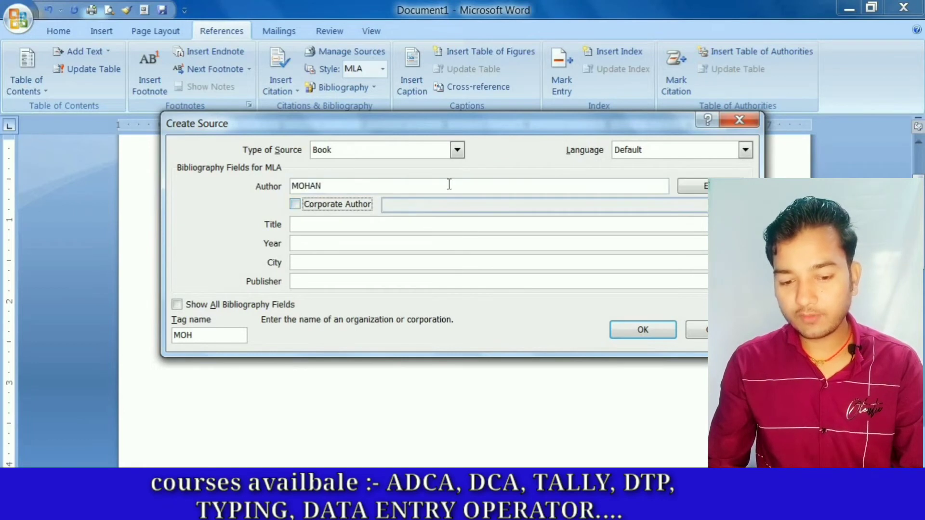
# - Add a second author to the book source with sample last, first and middle names, and accept the name list
pyautogui.click(694, 186)
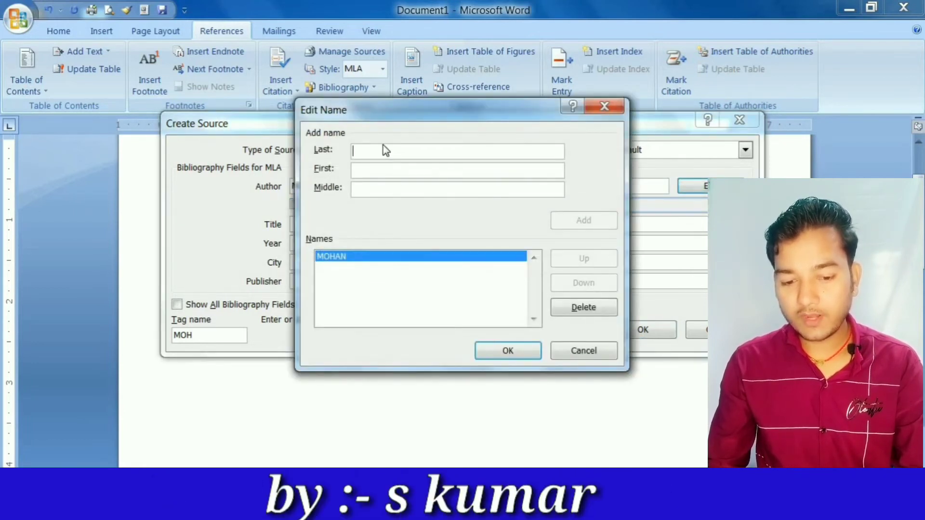
pyautogui.write('K')
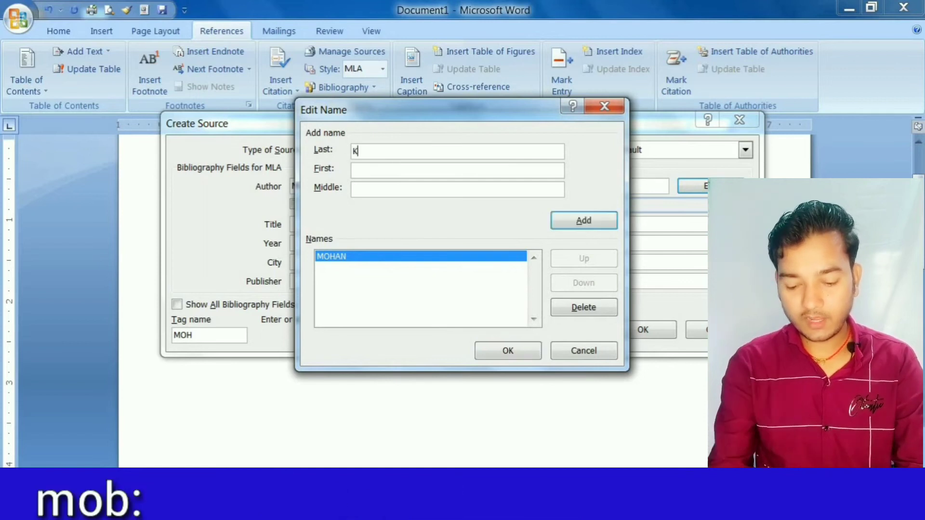
pyautogui.write('UMAR')
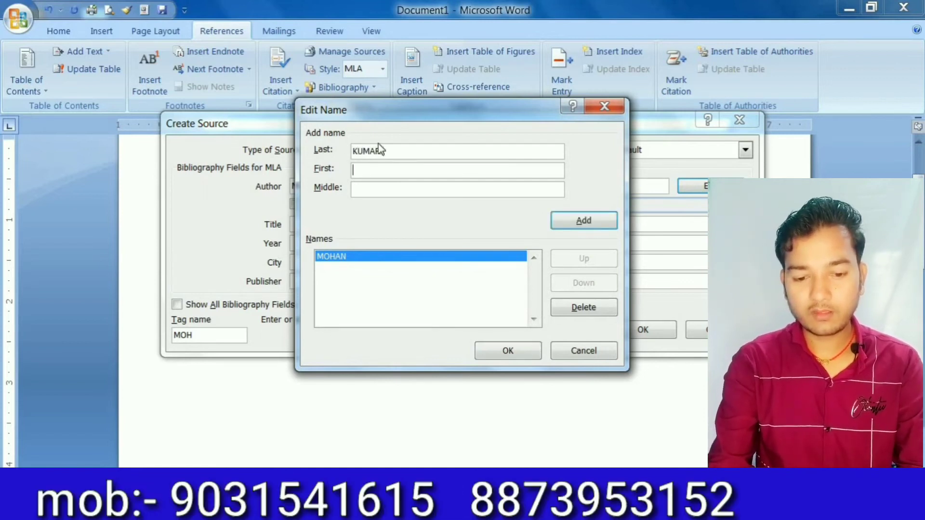
pyautogui.write('MOHAN')
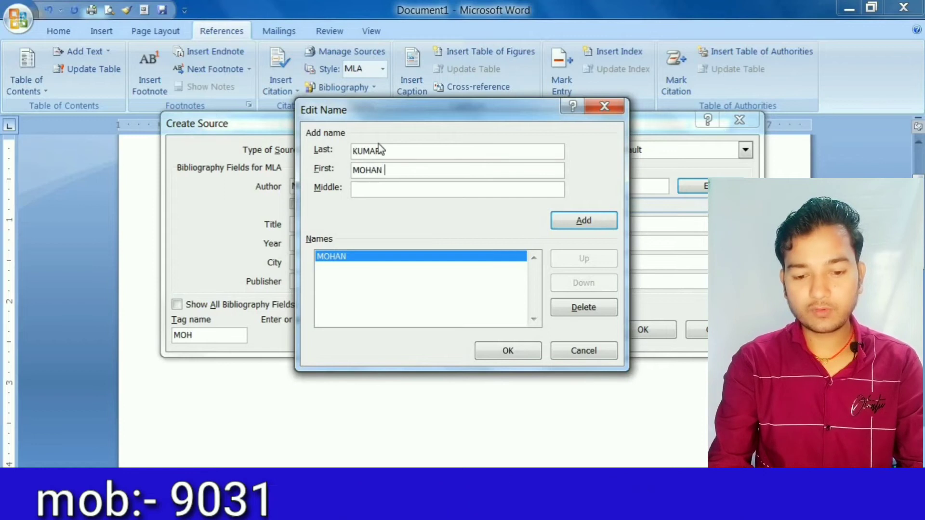
pyautogui.press('Tab')
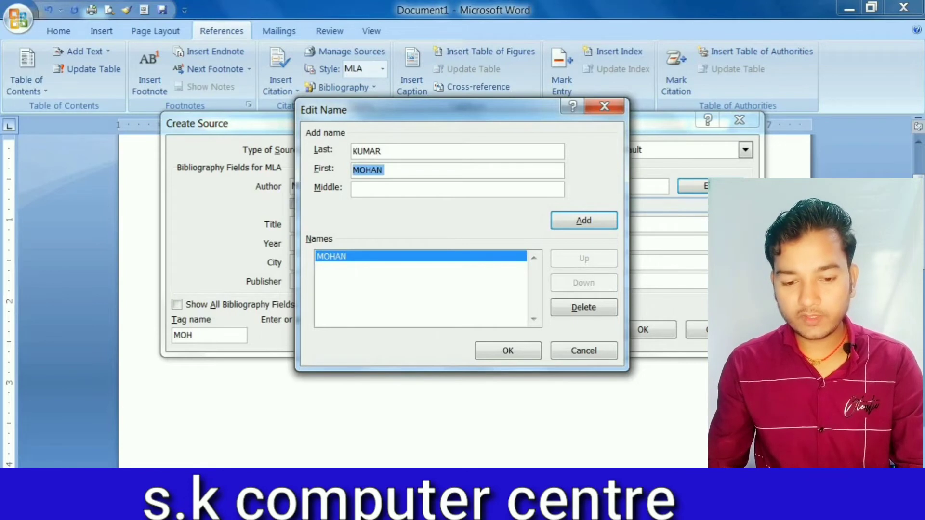
pyautogui.write('RAJ')
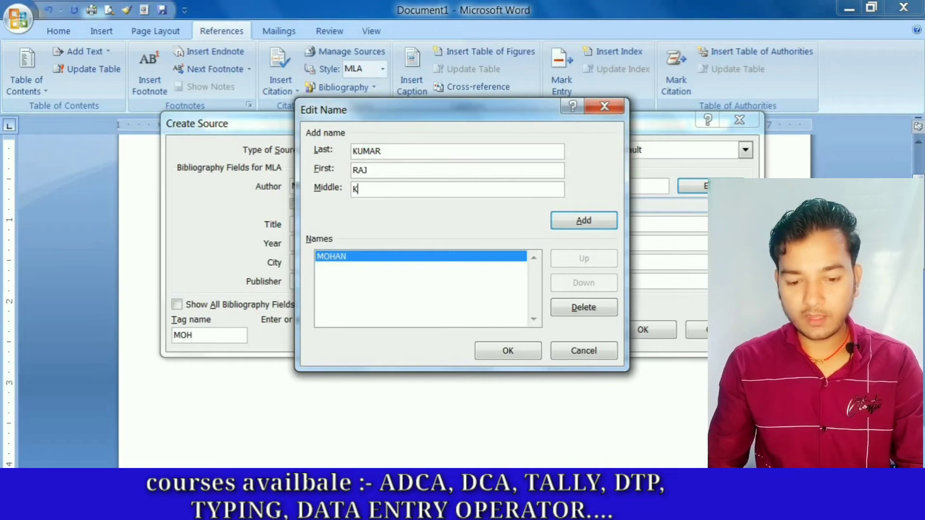
pyautogui.click(593, 227)
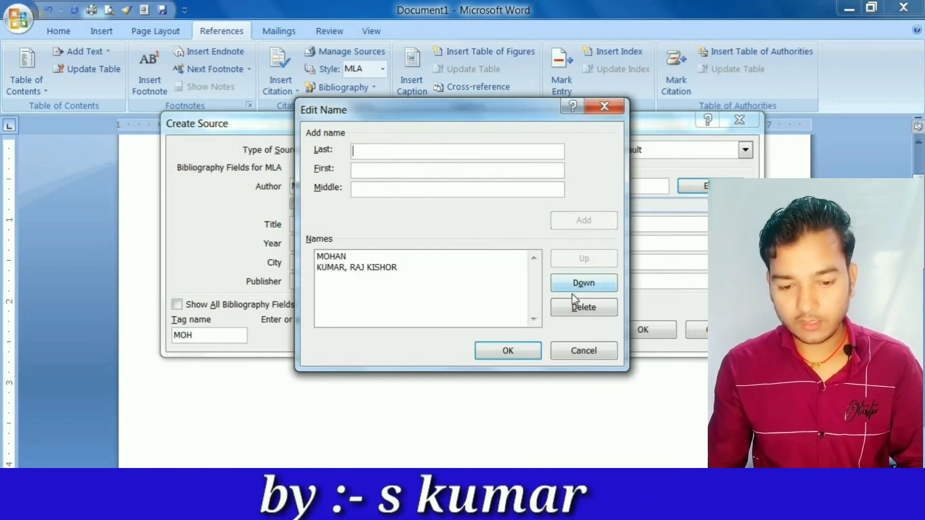
pyautogui.click(508, 351)
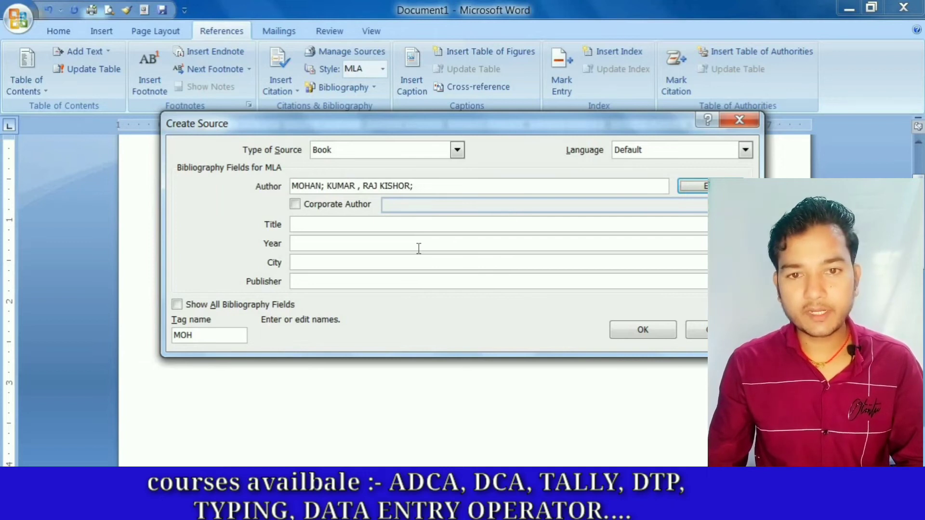
# - Enter a sample surname as the book source's title, replacing the first attempted wording
pyautogui.click(325, 219)
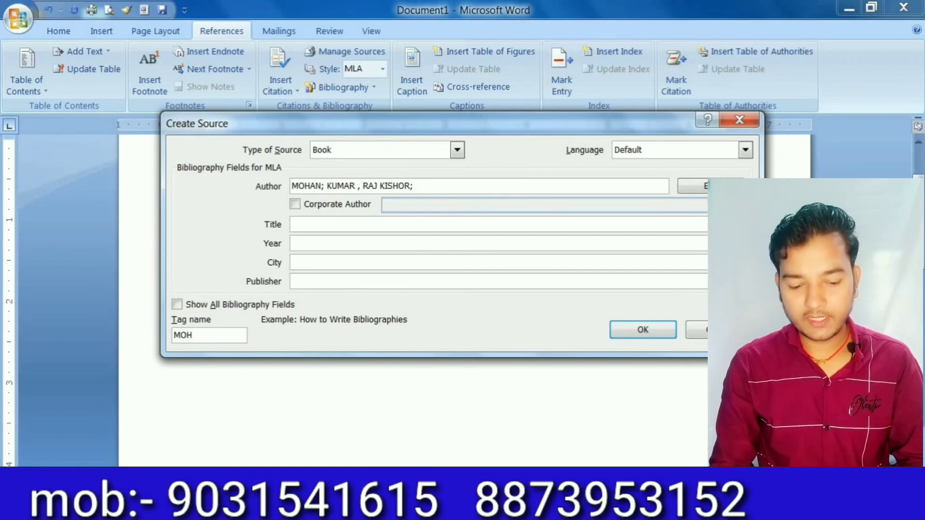
pyautogui.write('K. ')
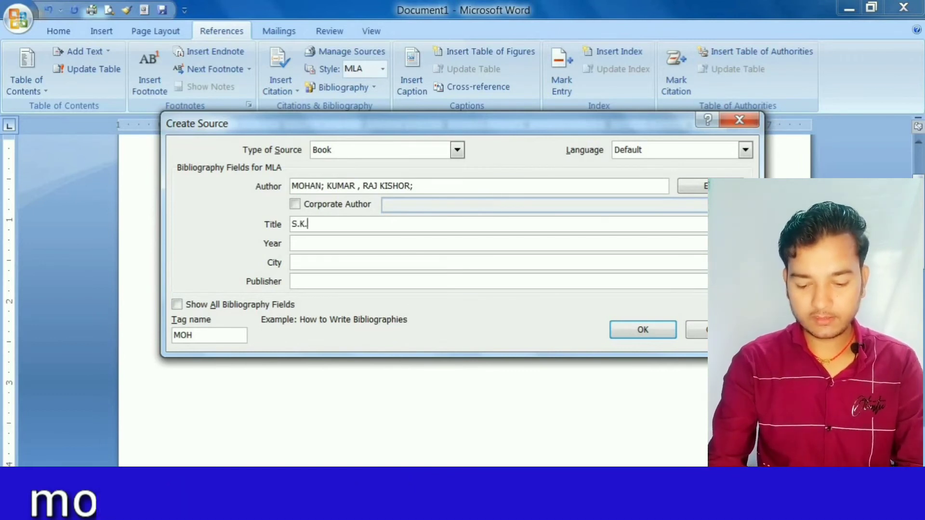
pyautogui.write('CO')
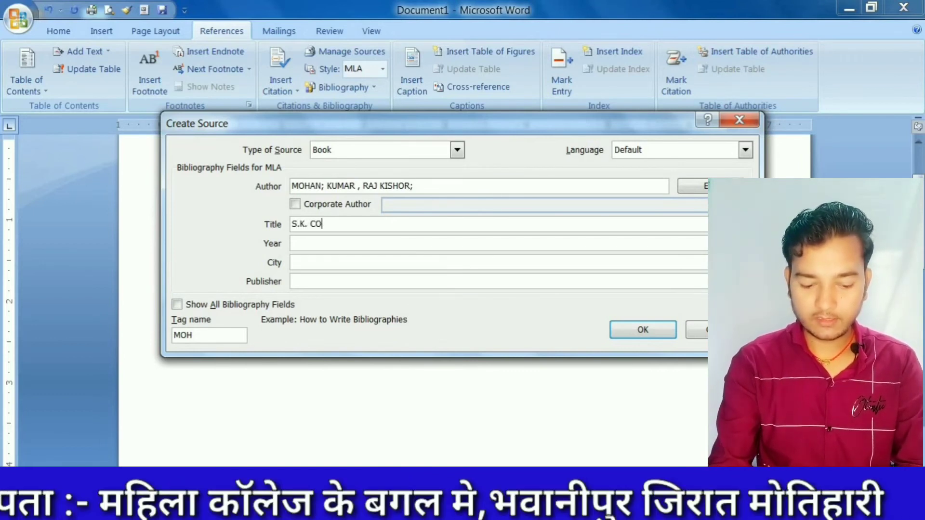
pyautogui.press('BackSpace')
pyautogui.press('BackSpace')
pyautogui.press('BackSpace')
pyautogui.press('BackSpace')
pyautogui.press('BackSpace')
pyautogui.press('BackSpace')
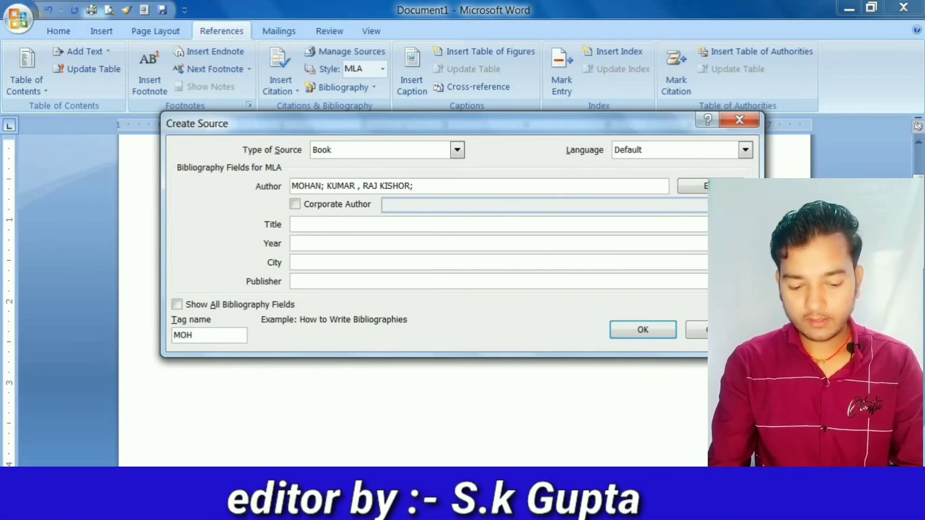
pyautogui.write('GUPTA')
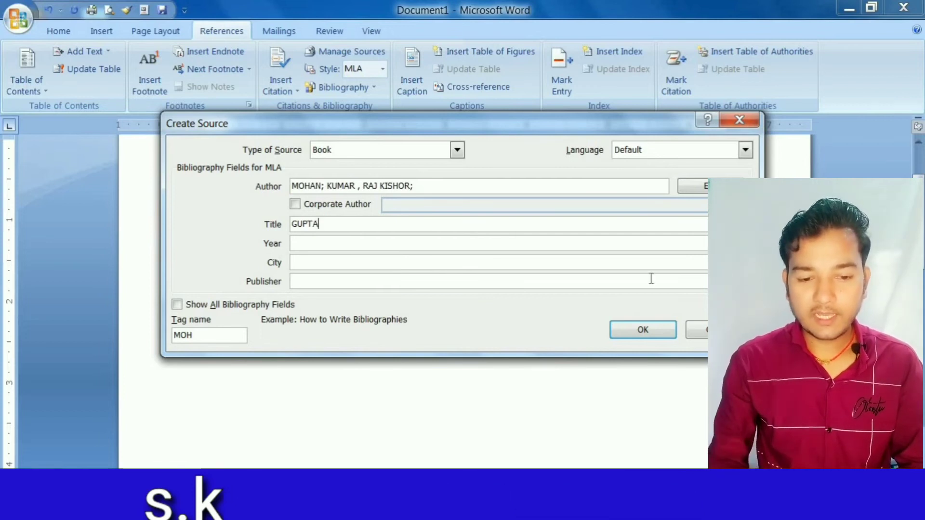
# - Set the book source's year to 2018 and its city to PATNA
pyautogui.click(359, 244)
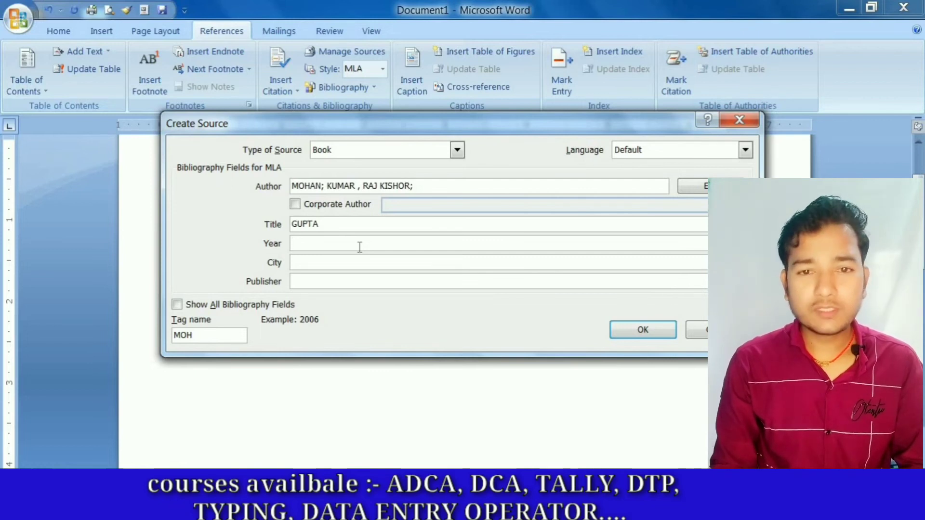
pyautogui.write('2')
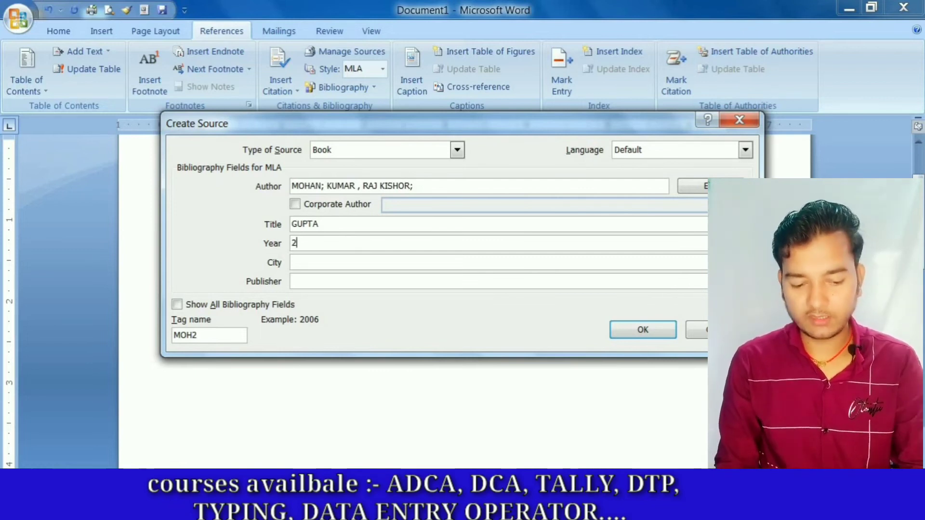
pyautogui.write('0')
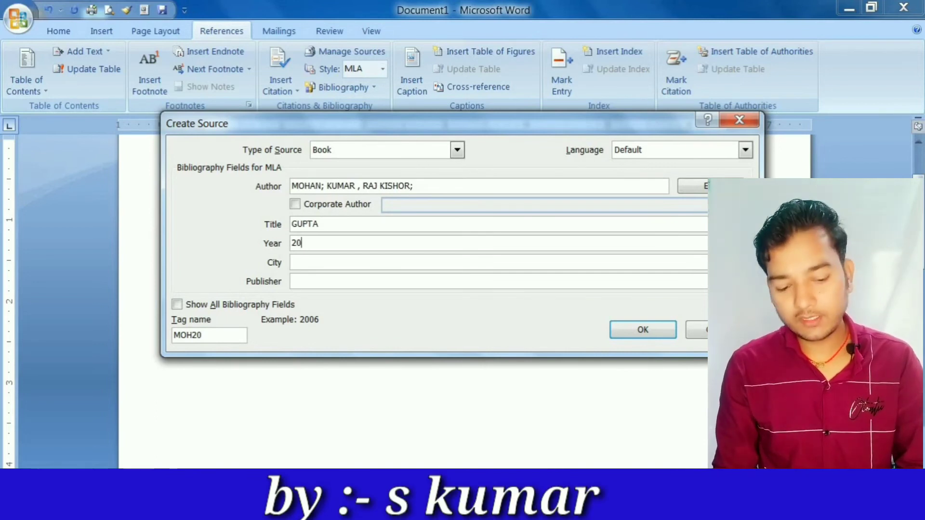
pyautogui.write('18')
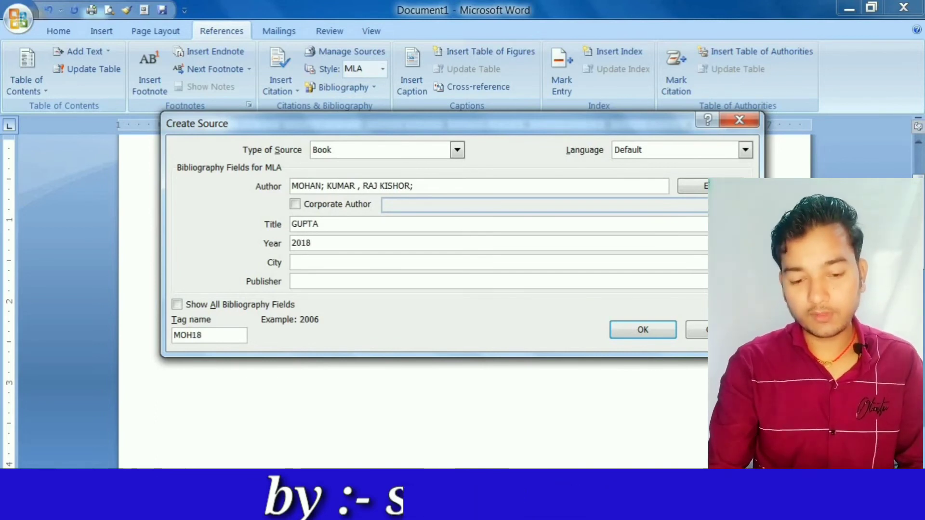
pyautogui.click(333, 256)
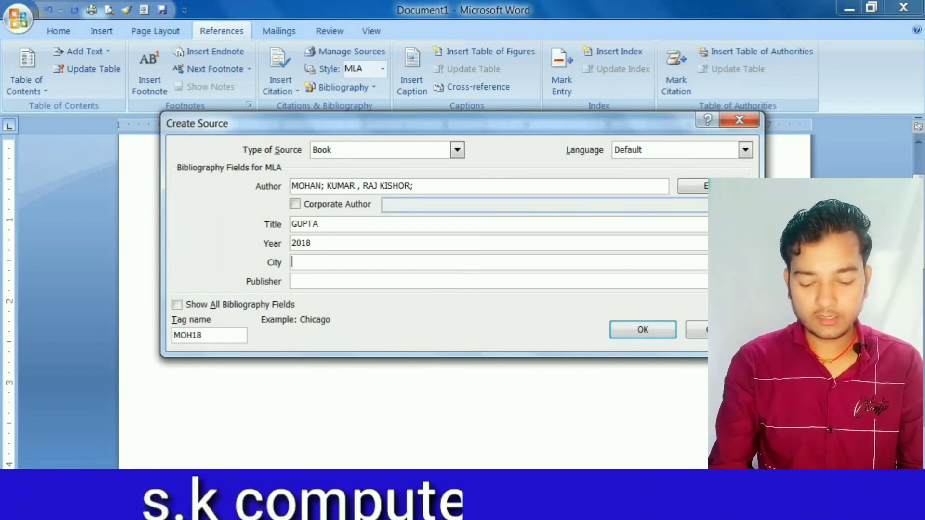
pyautogui.write('M')
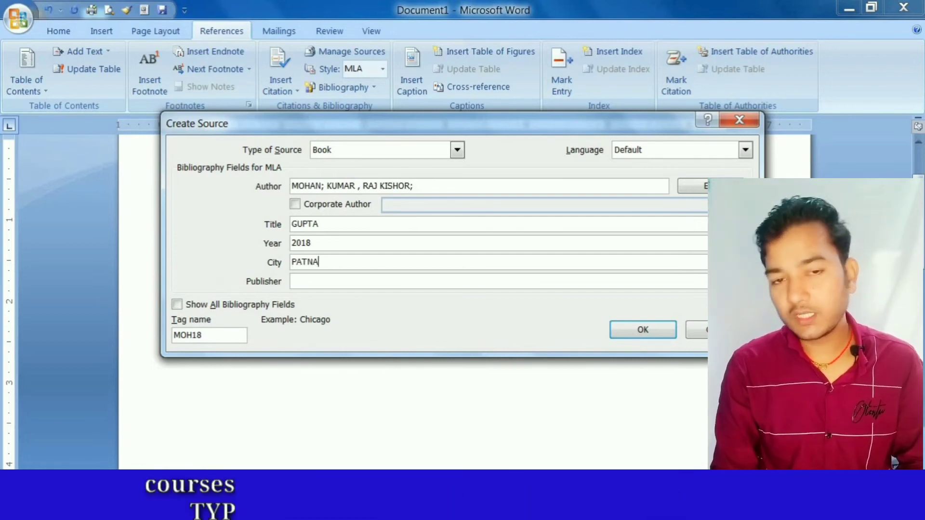
# - Enter a sample first name as the book source's publisher
pyautogui.click(354, 284)
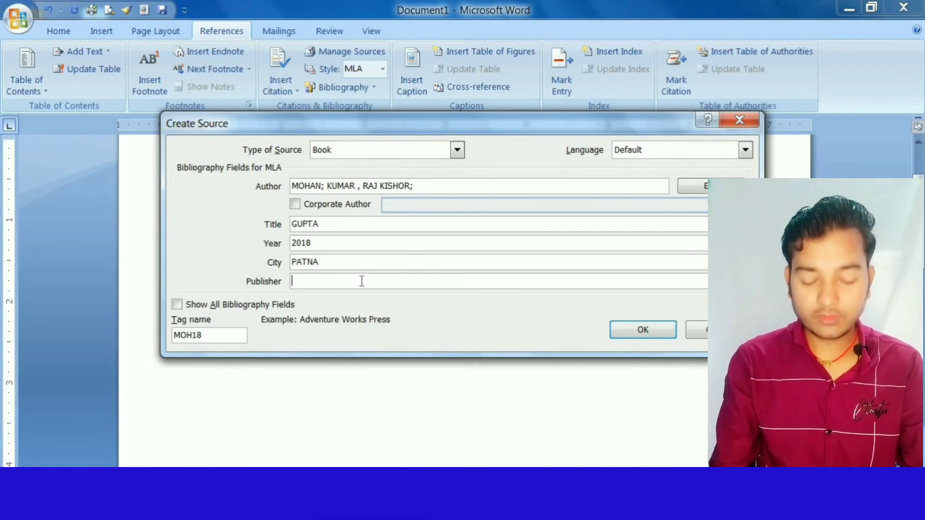
pyautogui.write('B')
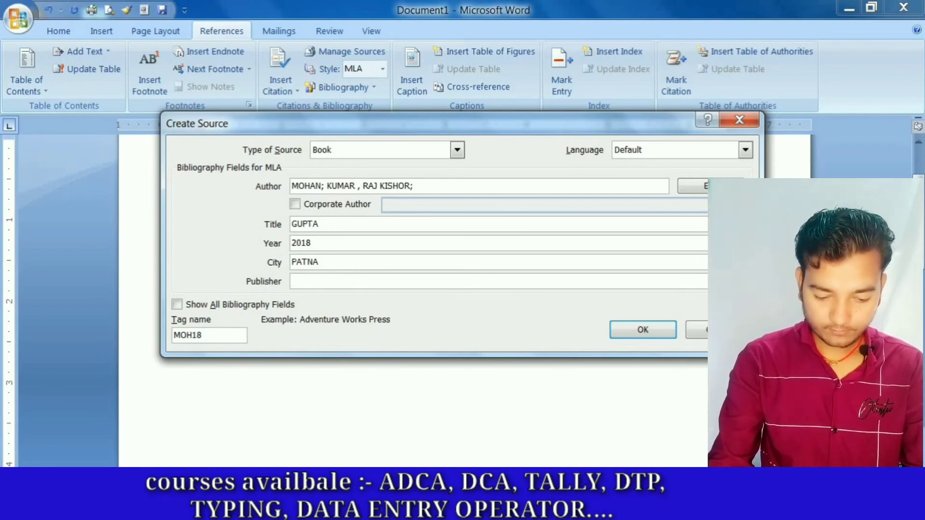
pyautogui.write('S')
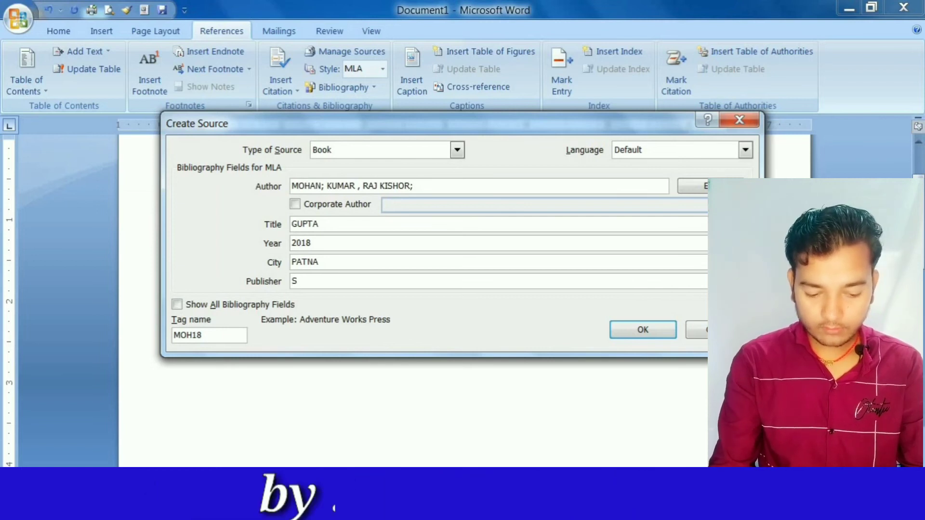
pyautogui.write('URAJ')
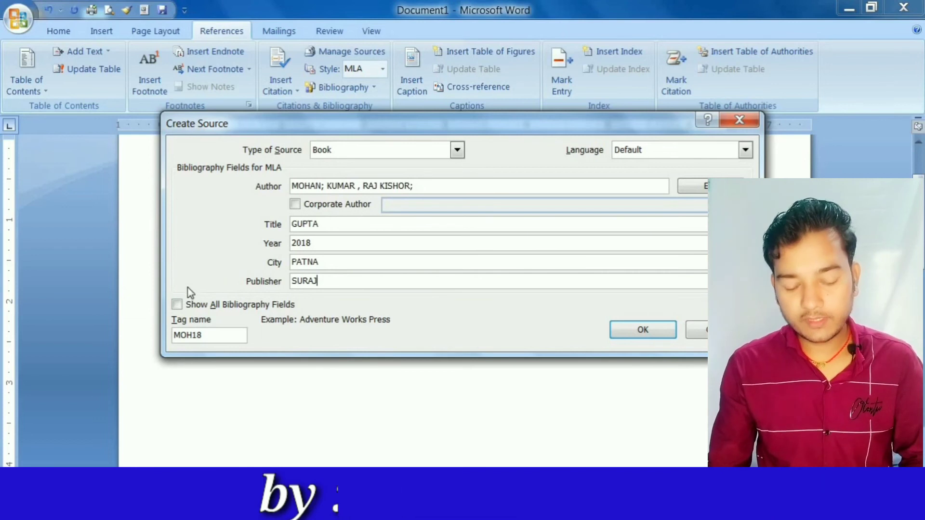
# - Show all bibliography fields, leaving the additional ones empty, and accept the book source to insert its citation
pyautogui.click(183, 305)
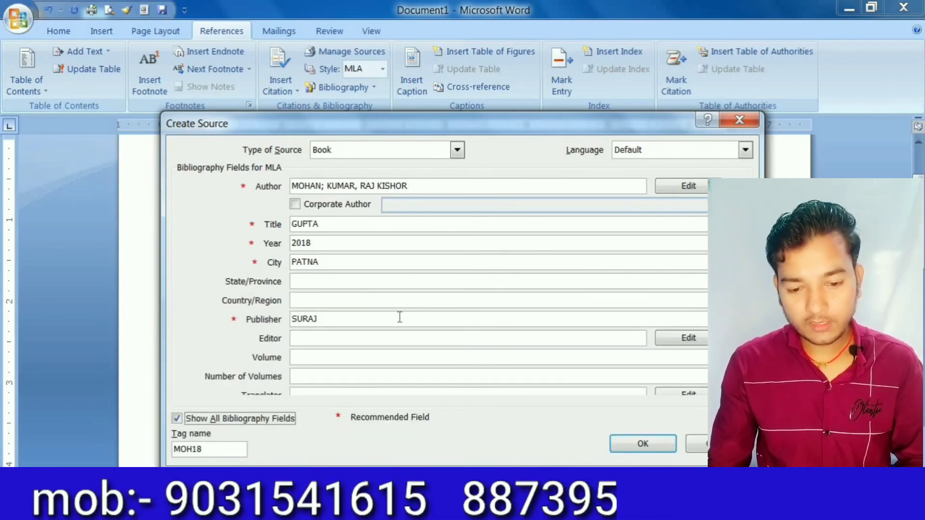
pyautogui.click(432, 283)
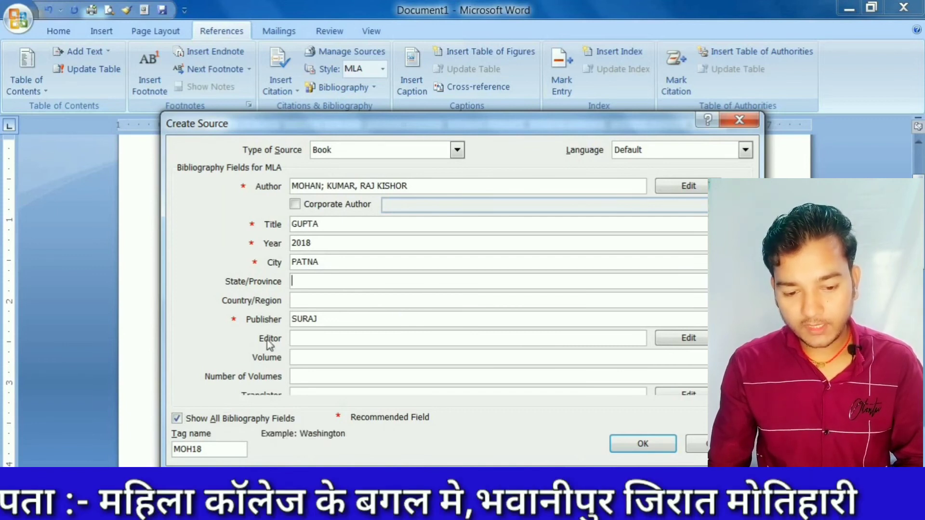
pyautogui.click(365, 340)
pyautogui.click(360, 358)
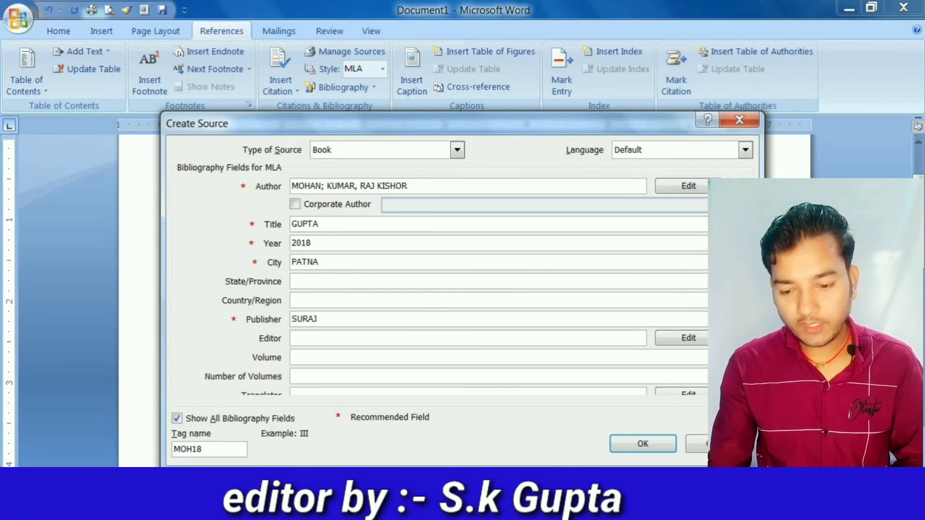
pyautogui.scroll(-2, 337, 341)
pyautogui.click(337, 341)
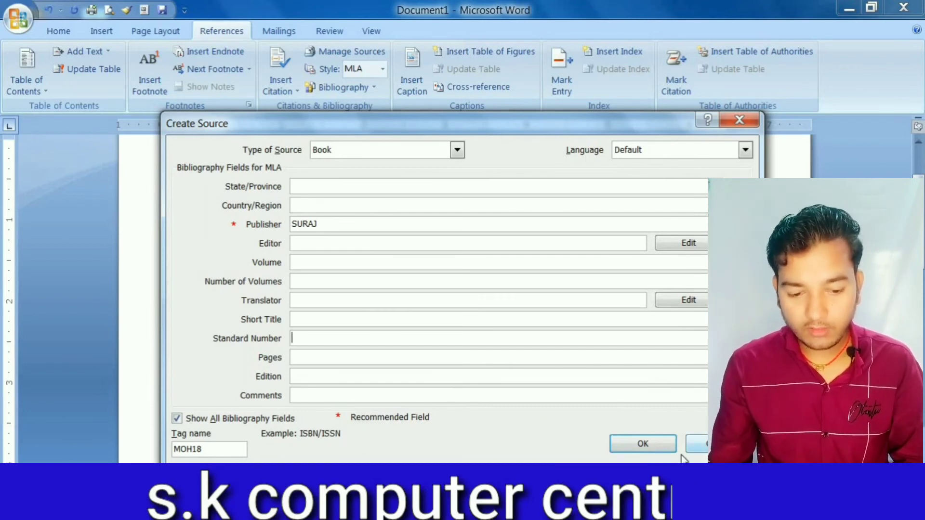
pyautogui.click(644, 442)
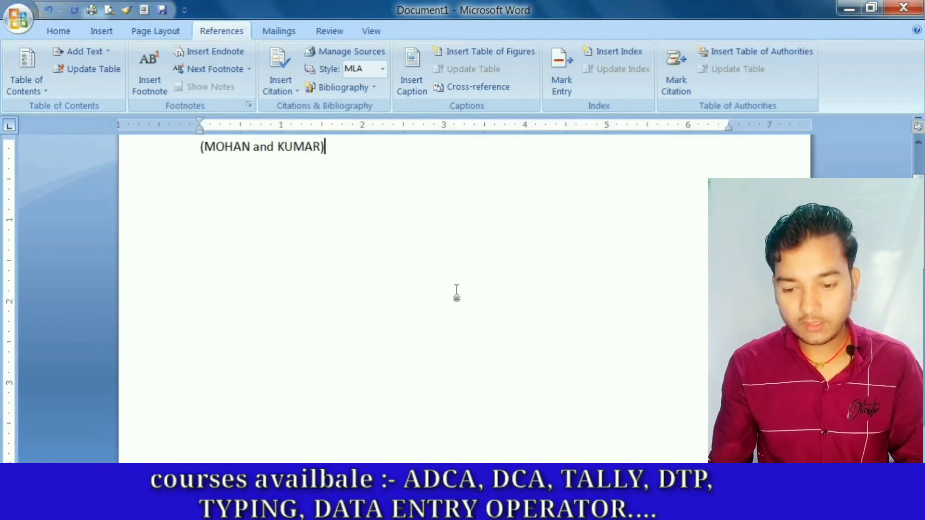
# - Add a placeholder citation named Placeholder1 after the book citation
pyautogui.scroll(3, 457, 293)
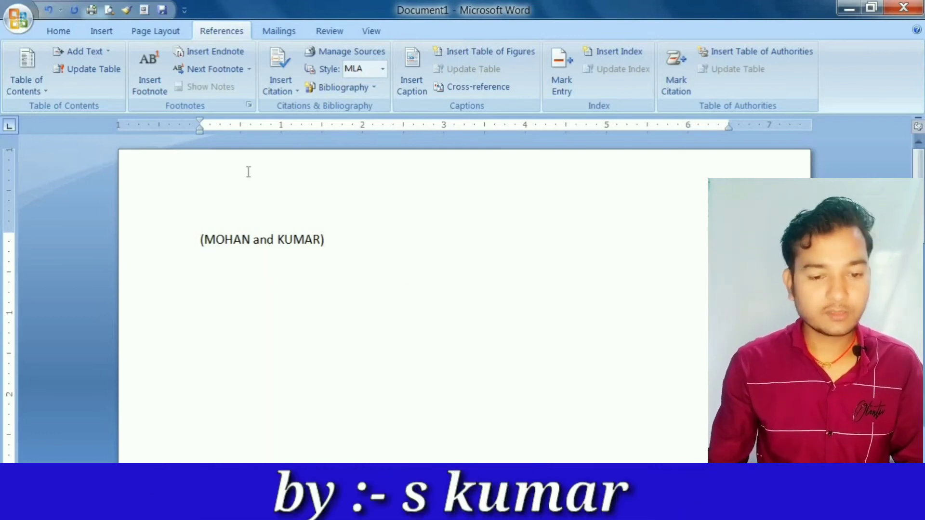
pyautogui.click(296, 92)
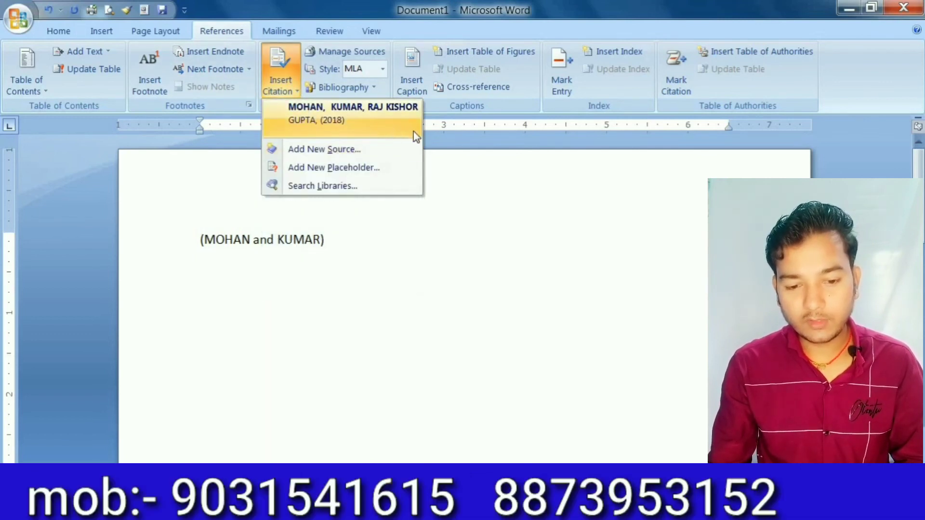
pyautogui.click(358, 167)
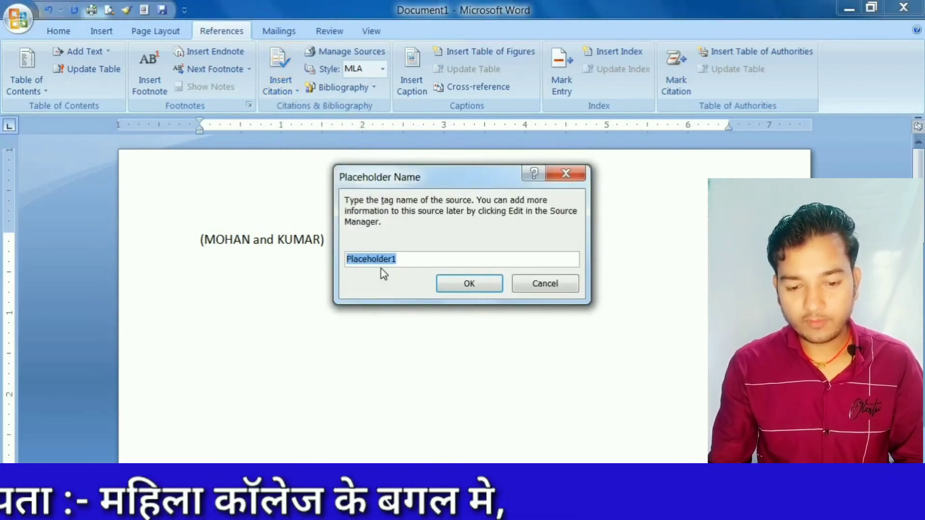
pyautogui.click(455, 278)
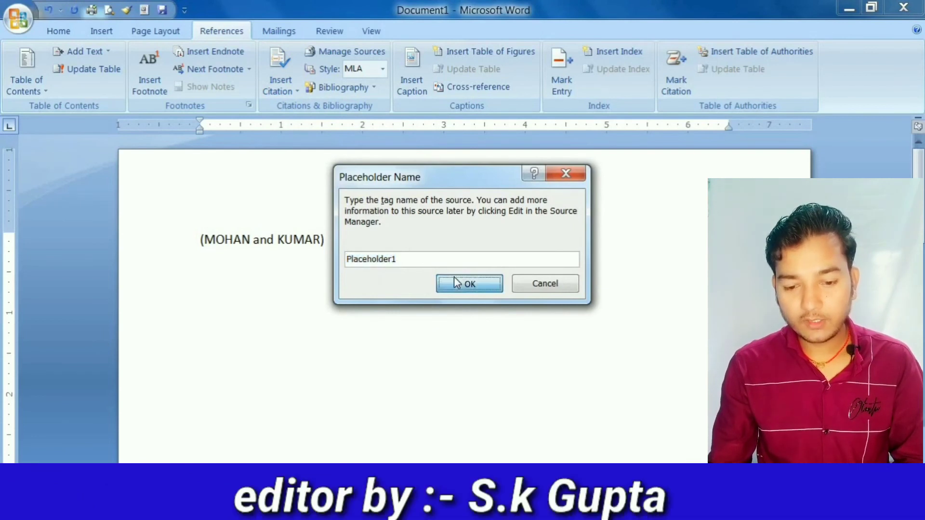
# - Look at the library search offered for citations and close the Research pane
pyautogui.click(290, 87)
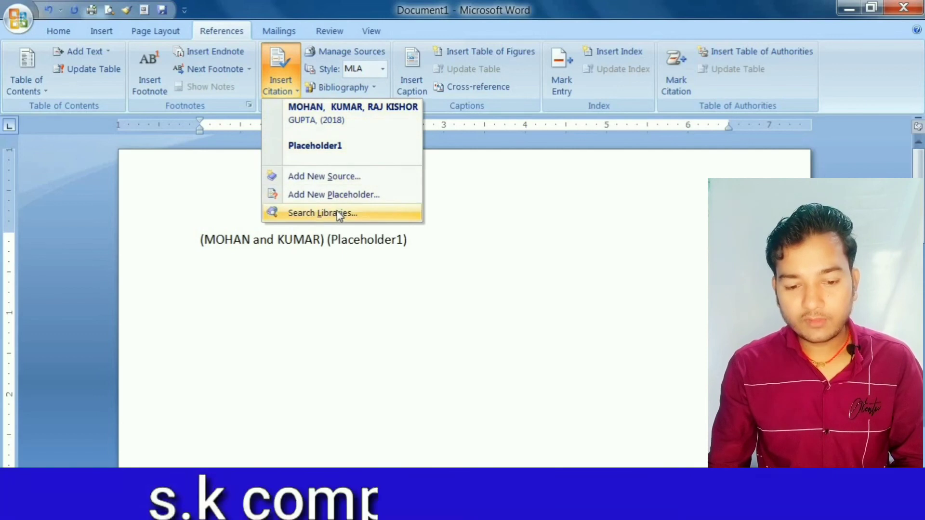
pyautogui.click(348, 215)
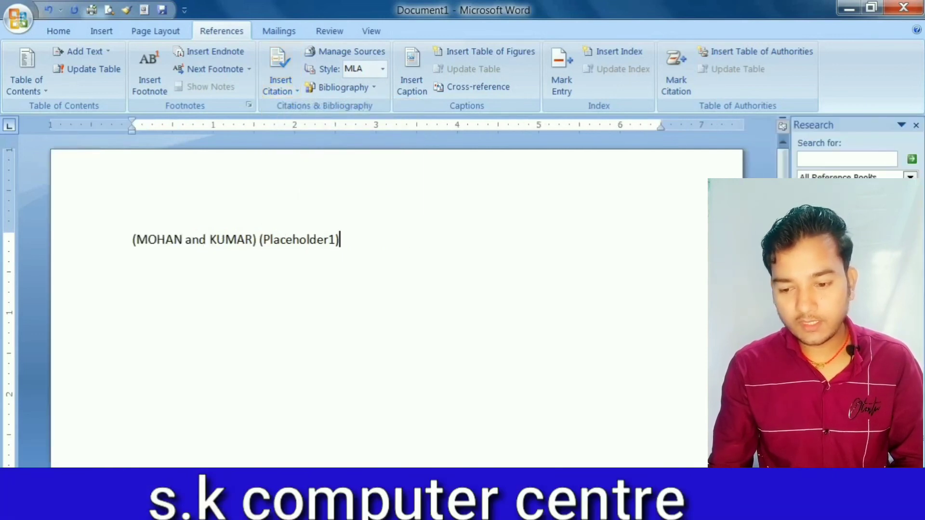
pyautogui.click(916, 124)
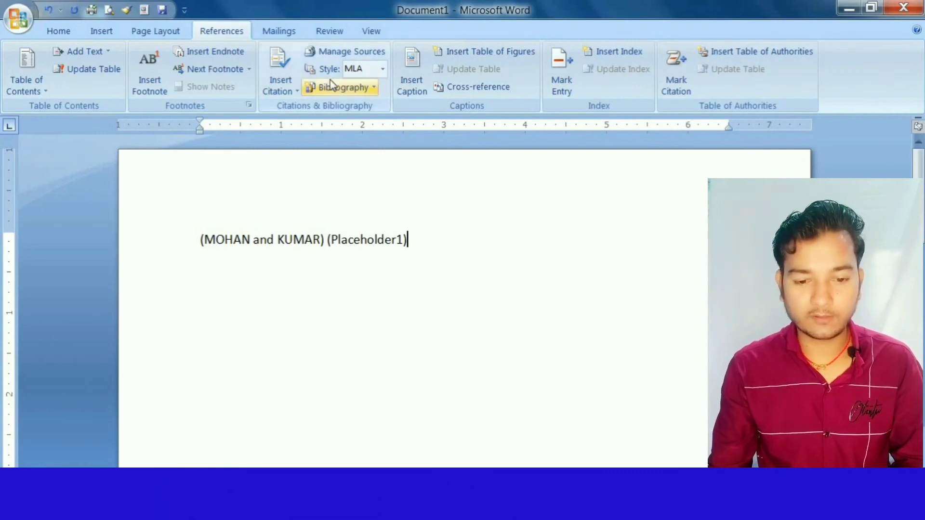
# - Edit the 2018 book source in the master list, set its city to MOTIHARI, and update both the master and current lists
pyautogui.click(356, 57)
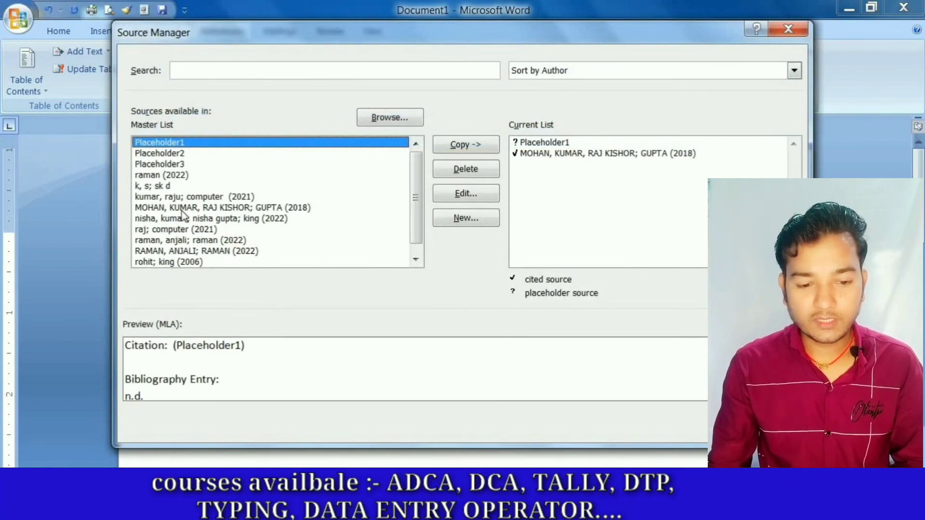
pyautogui.click(258, 197)
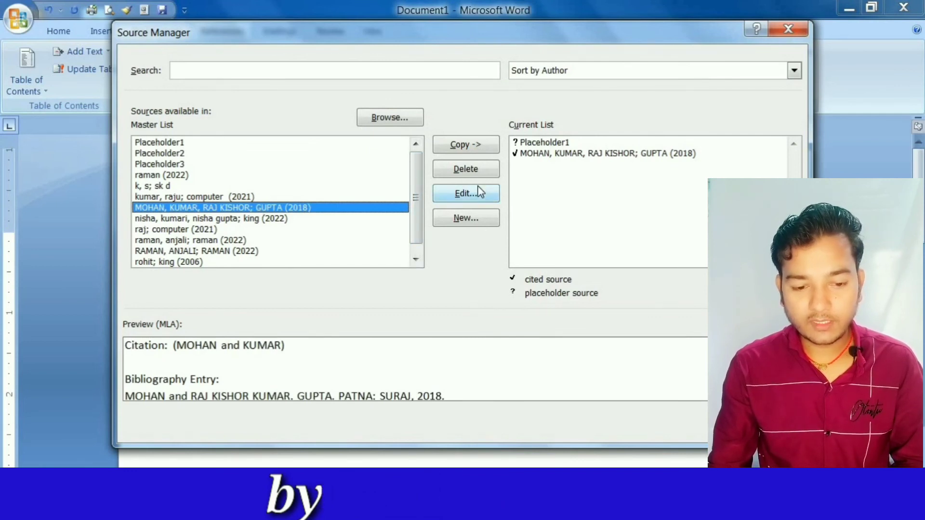
pyautogui.click(465, 194)
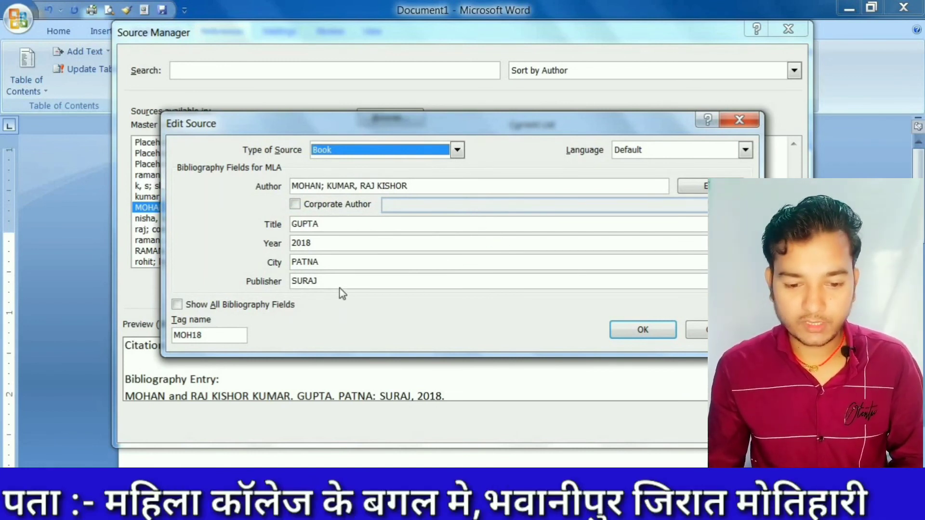
pyautogui.click(323, 262)
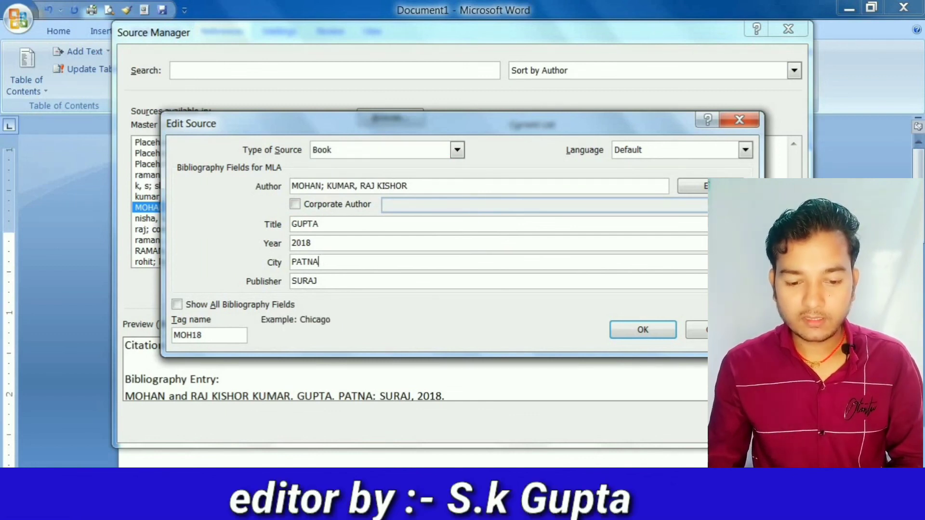
pyautogui.press('BackSpace')
pyautogui.press('BackSpace')
pyautogui.press('BackSpace')
pyautogui.press('BackSpace')
pyautogui.press('BackSpace')
pyautogui.write('MO')
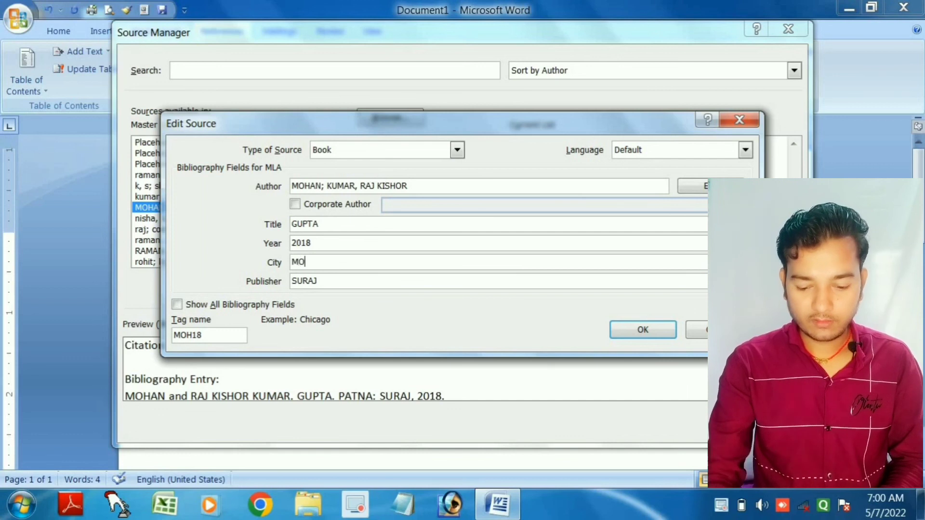
pyautogui.write('TIHARI')
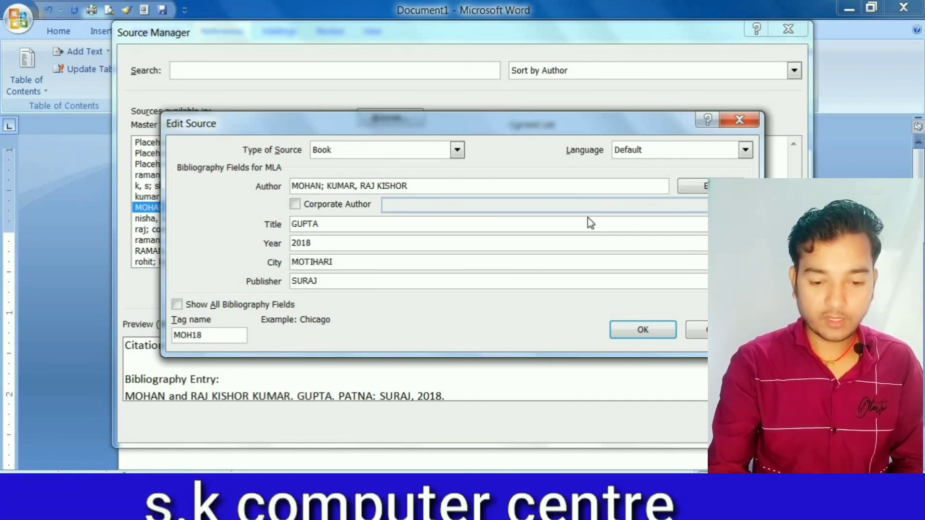
pyautogui.click(667, 331)
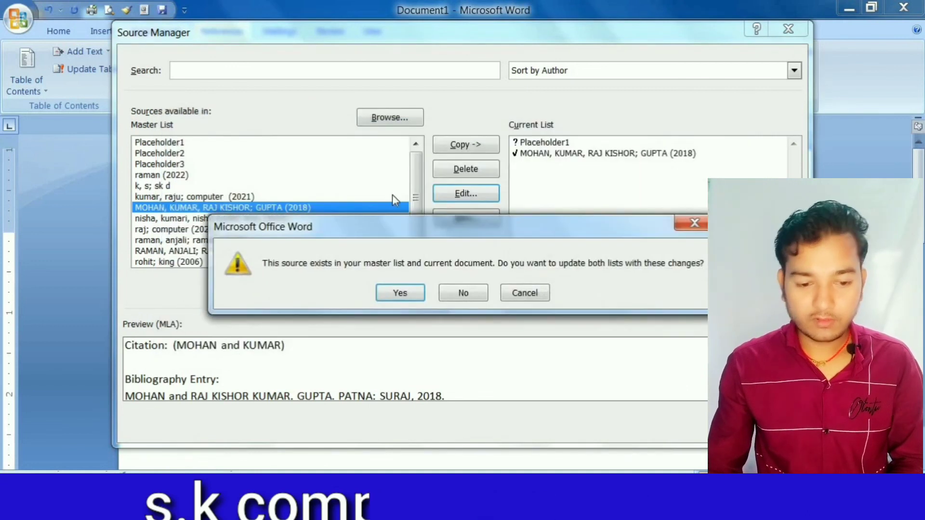
pyautogui.click(398, 293)
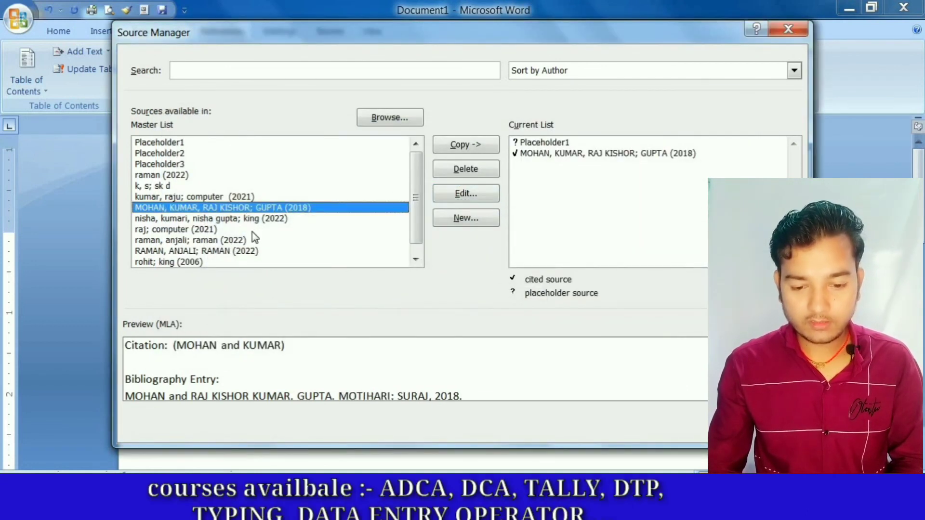
# - Review the stored details of the 2018 book, Placeholder2 and the 2022 book king in the master list, and close the Source Manager
pyautogui.click(489, 201)
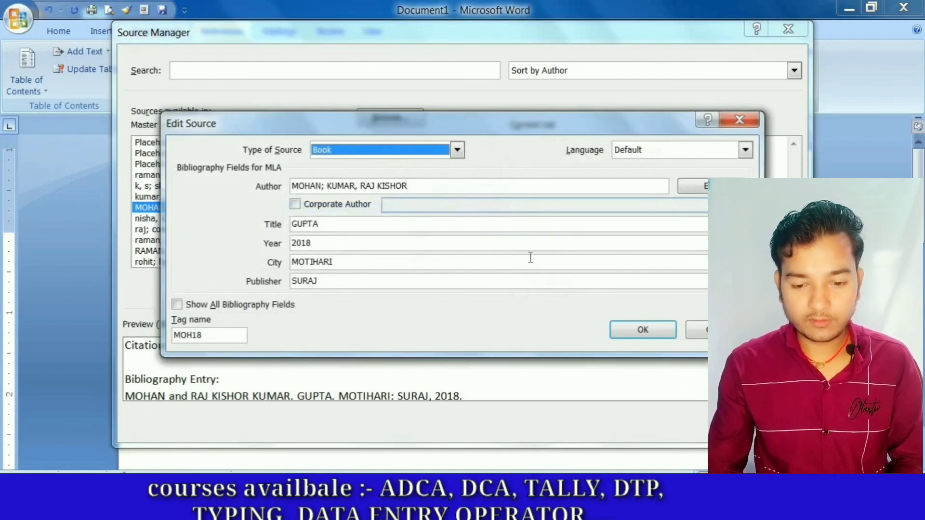
pyautogui.click(732, 128)
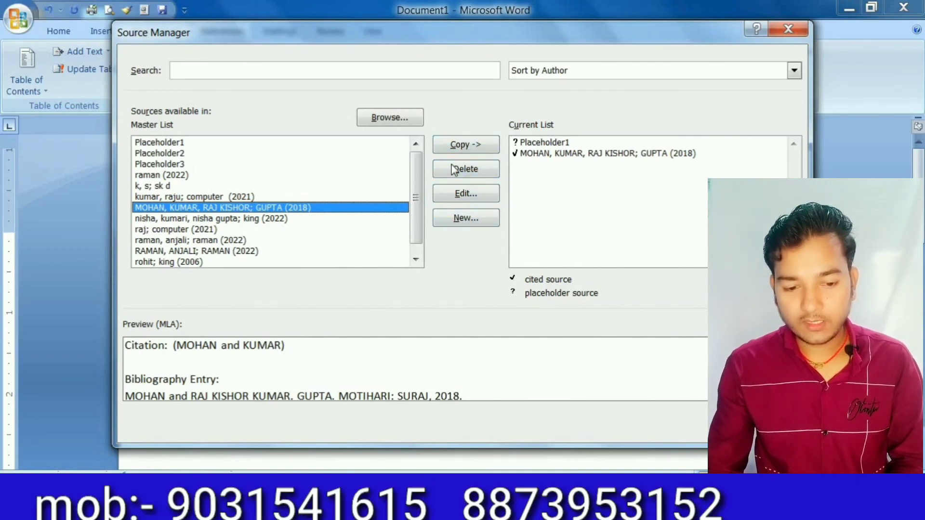
pyautogui.click(179, 156)
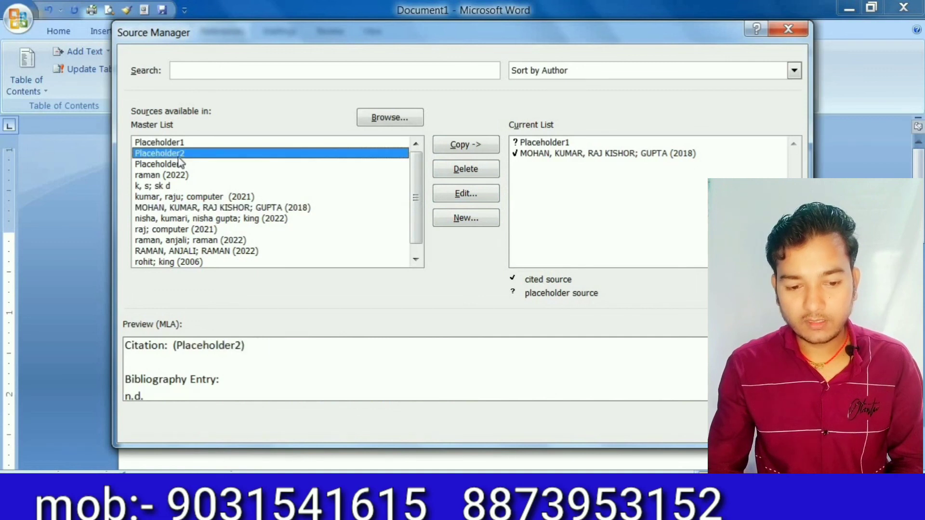
pyautogui.click(487, 195)
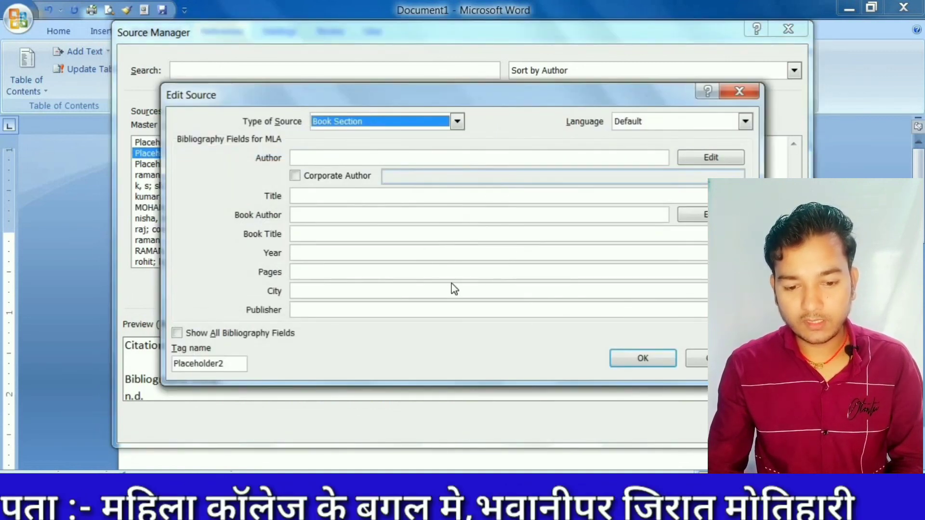
pyautogui.click(739, 91)
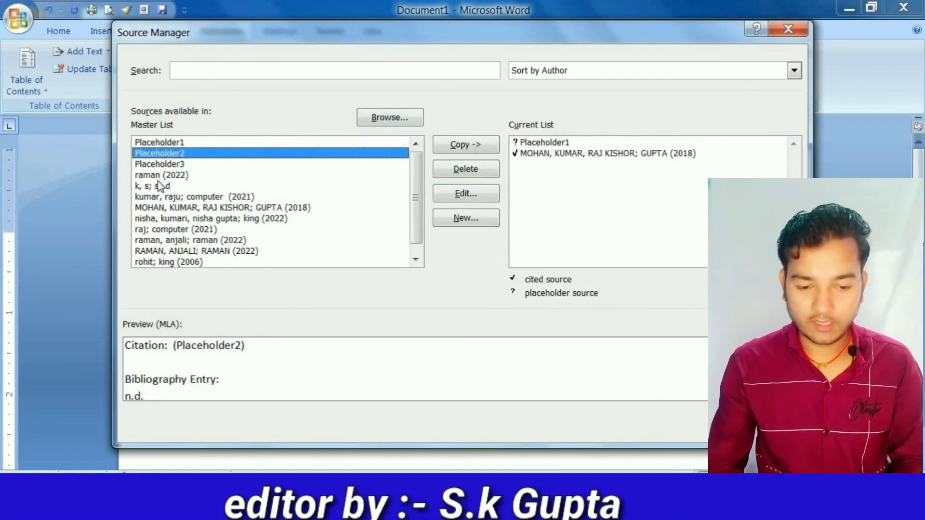
pyautogui.click(213, 219)
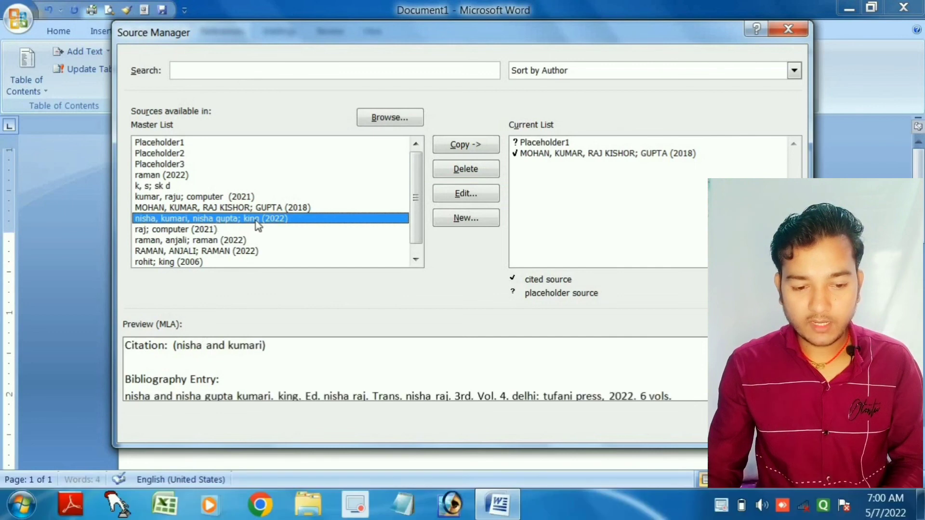
pyautogui.click(472, 188)
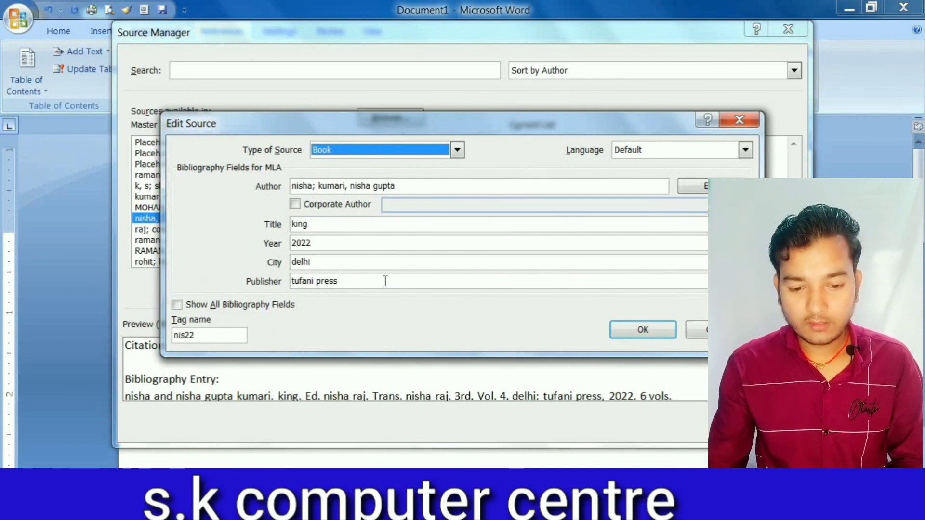
pyautogui.click(739, 120)
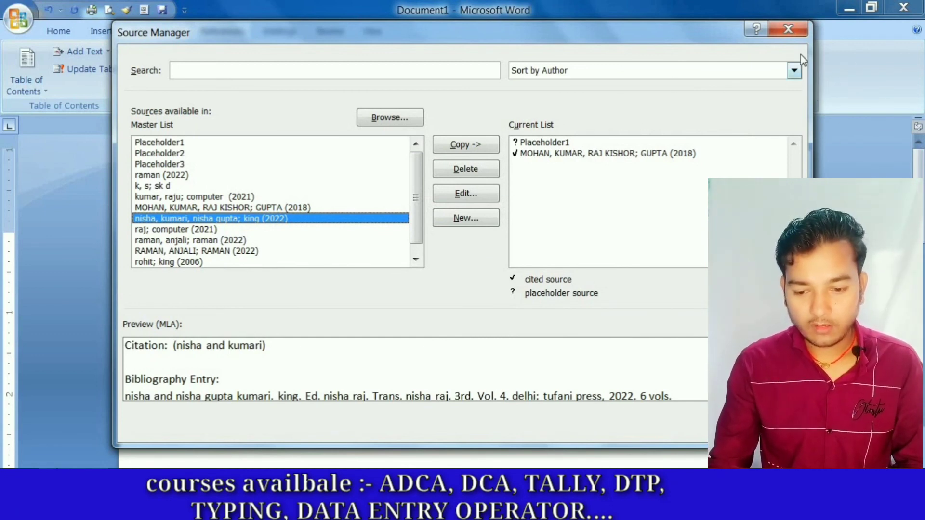
pyautogui.click(785, 32)
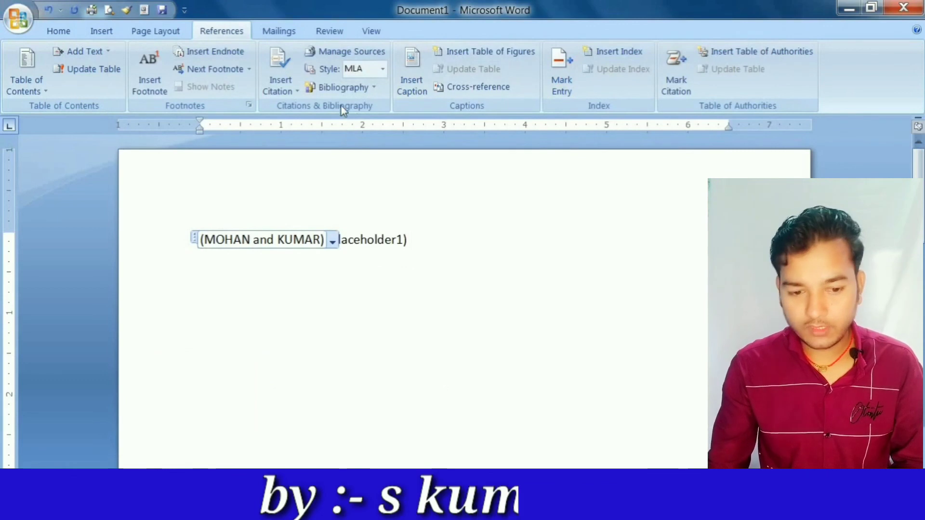
# - Try the GOST - Name Sort and ISO 690 - Numerical Reference citation styles and switch back to MLA
pyautogui.click(381, 70)
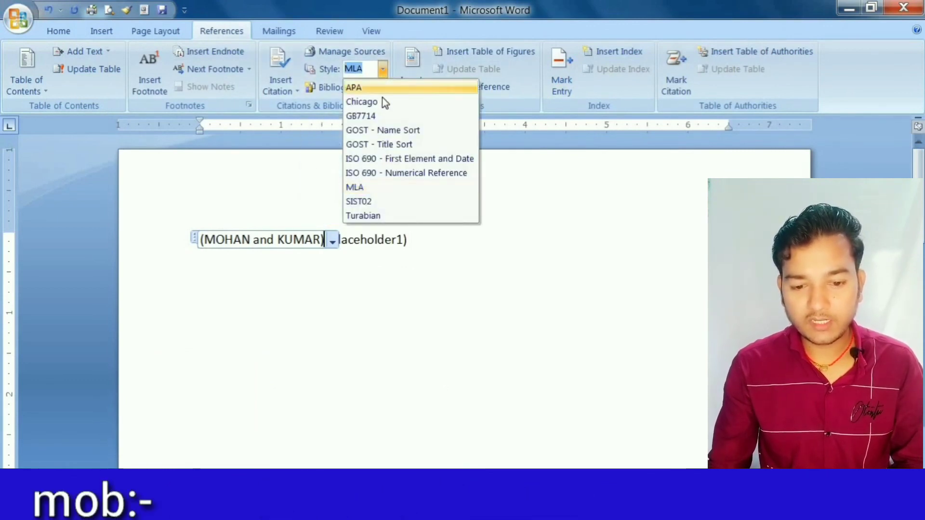
pyautogui.click(389, 132)
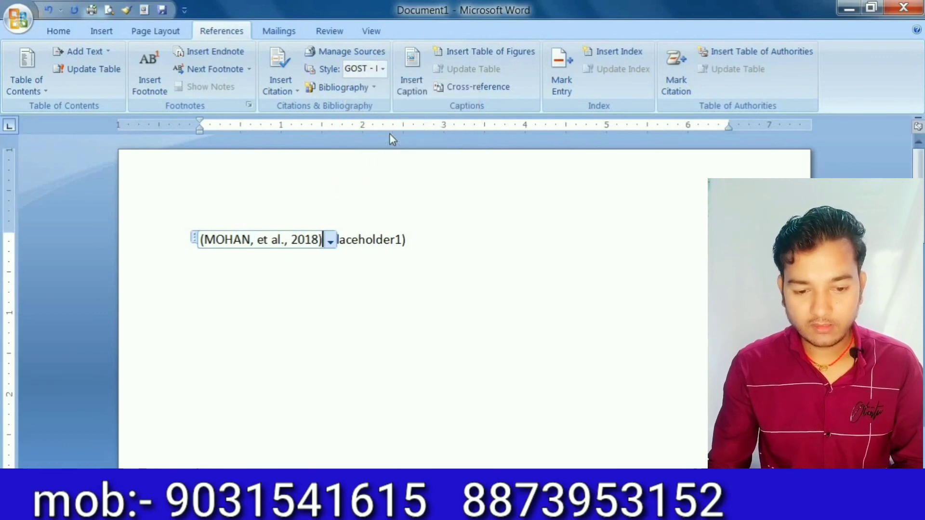
pyautogui.click(382, 71)
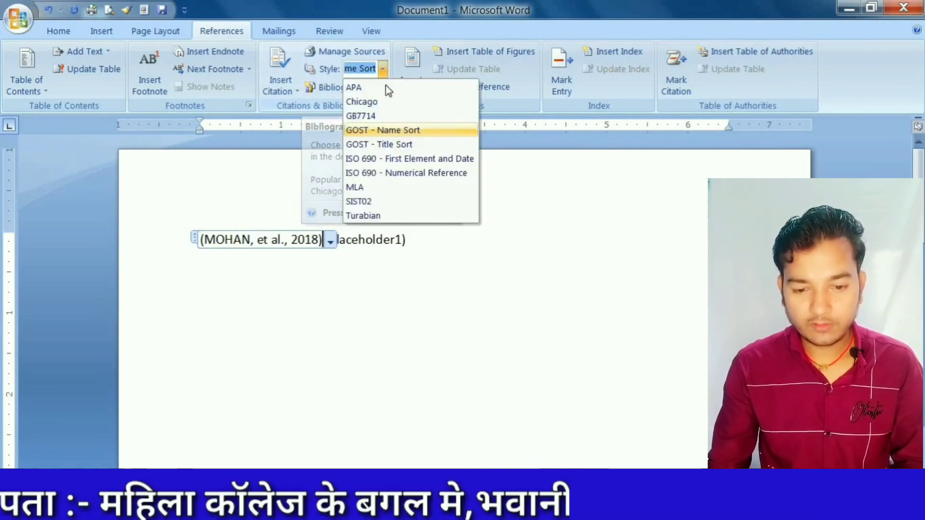
pyautogui.click(396, 173)
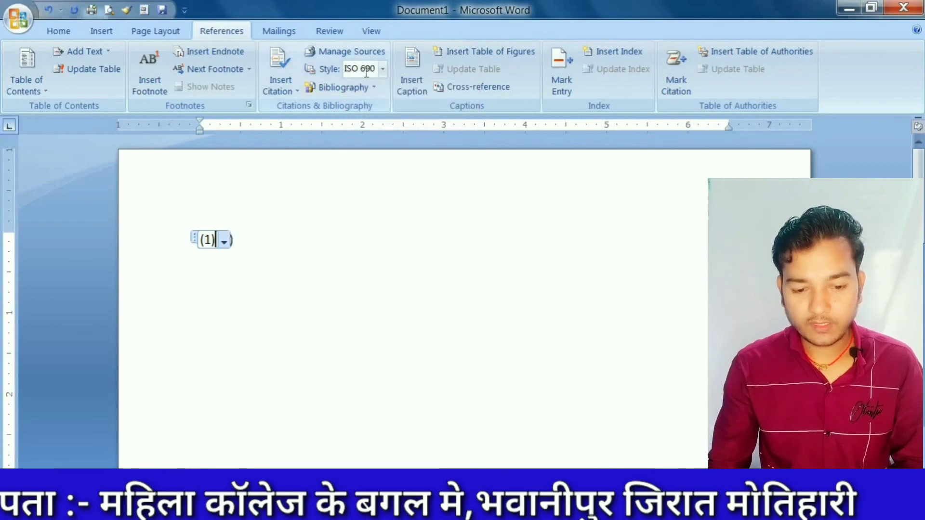
pyautogui.click(381, 70)
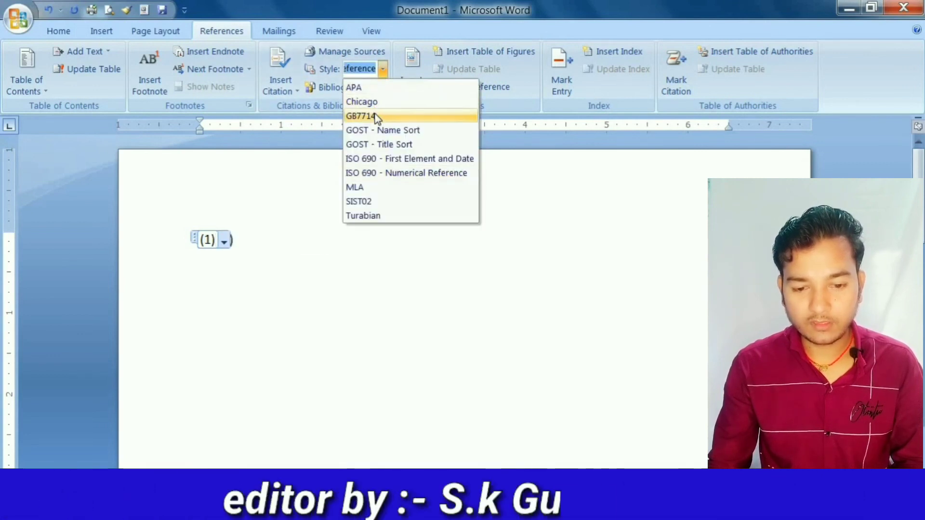
pyautogui.click(378, 187)
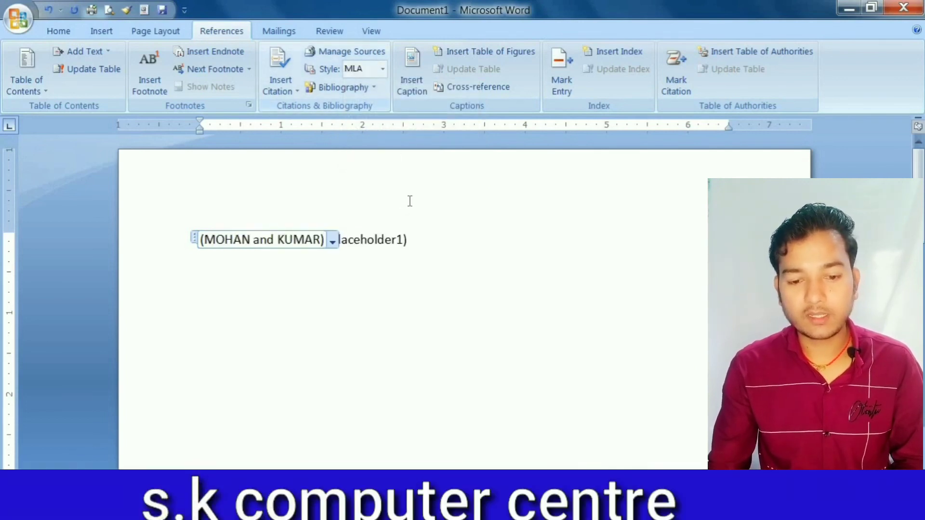
# - Insert the built-in Bibliography after the Placeholder1 citation
pyautogui.click(430, 246)
pyautogui.click(358, 87)
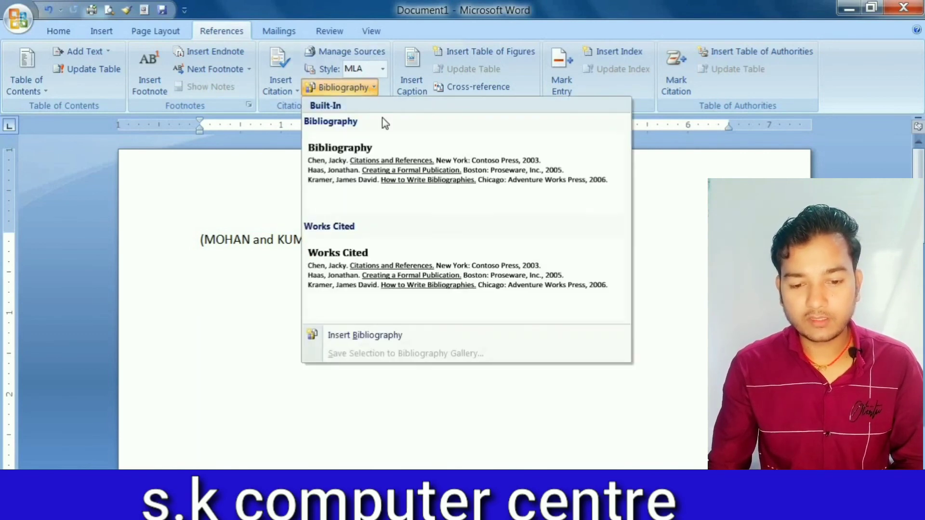
pyautogui.click(423, 165)
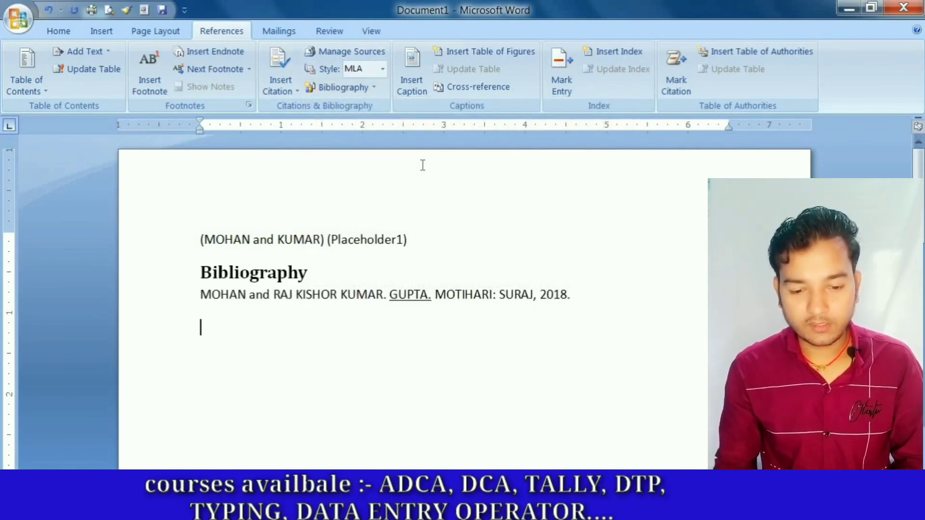